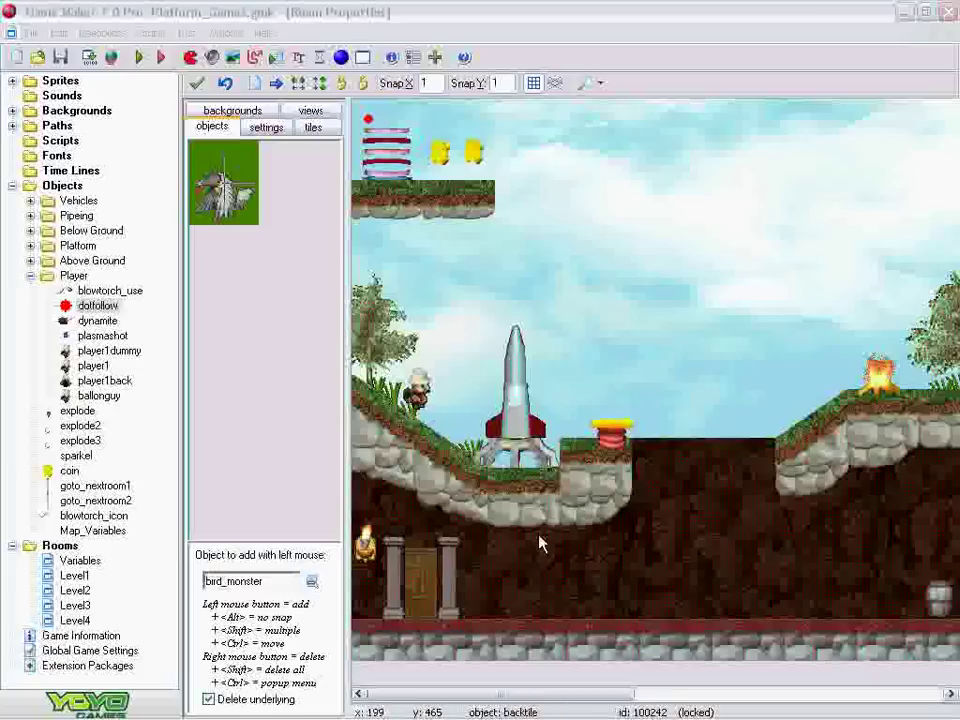
Step: Look through the Level3 and Level4 rooms
left_click(501, 696)
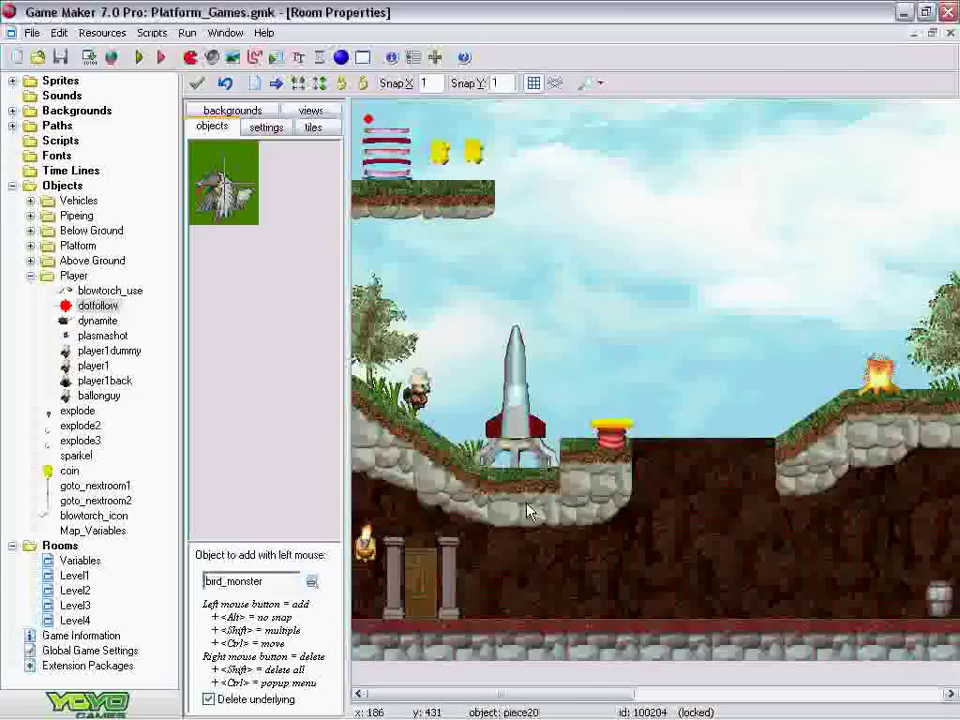
left_click_drag(580, 688, 830, 689)
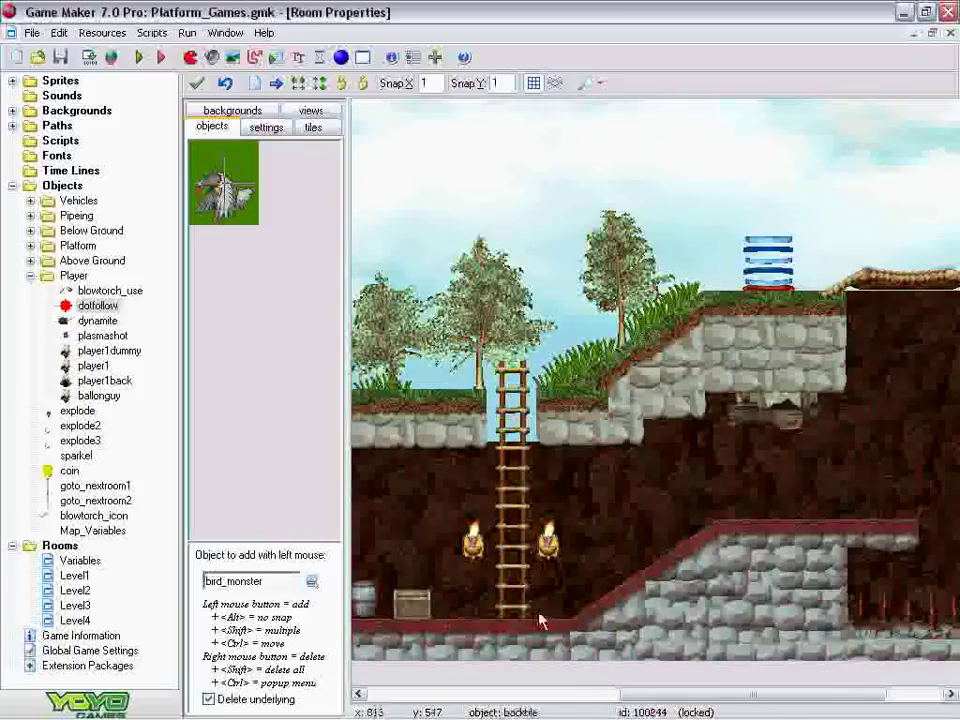
left_click_drag(623, 697, 724, 697)
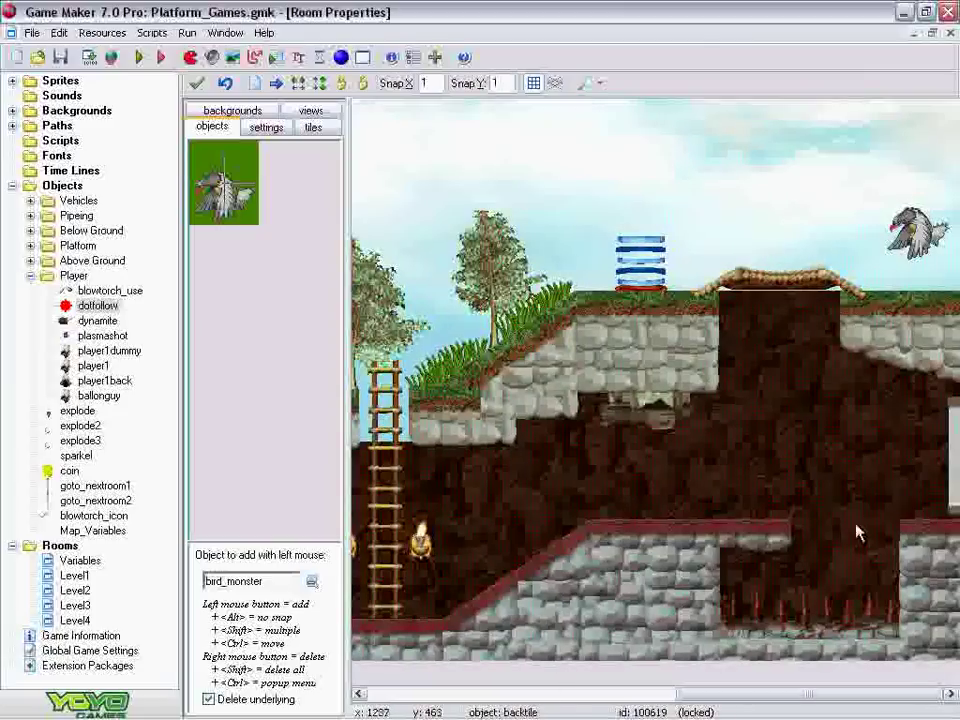
left_click_drag(786, 697, 422, 692)
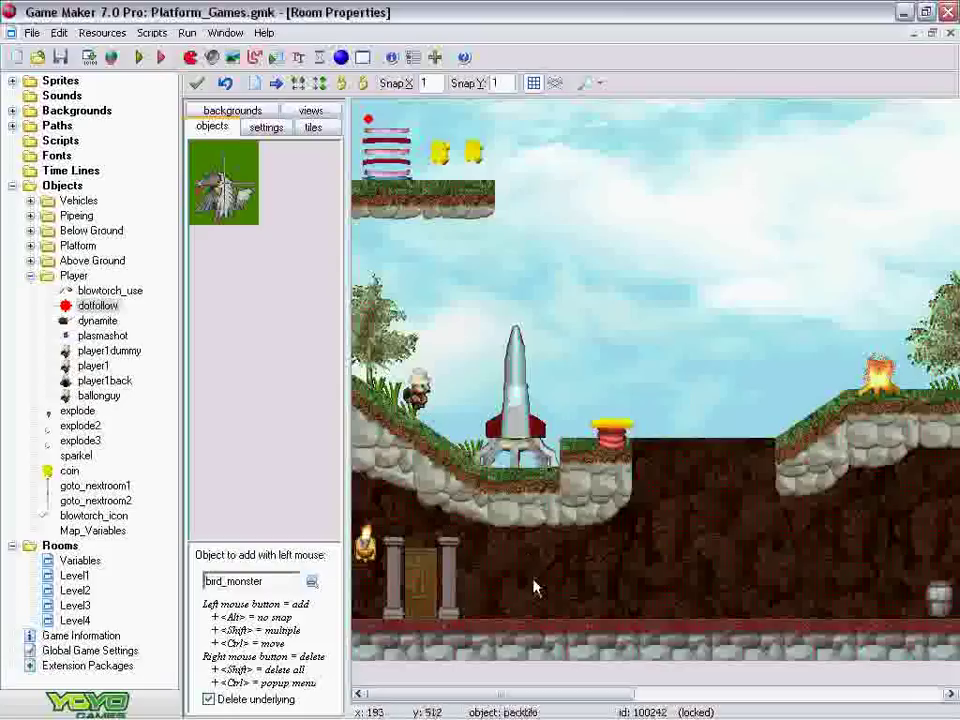
left_click_drag(516, 692, 533, 698)
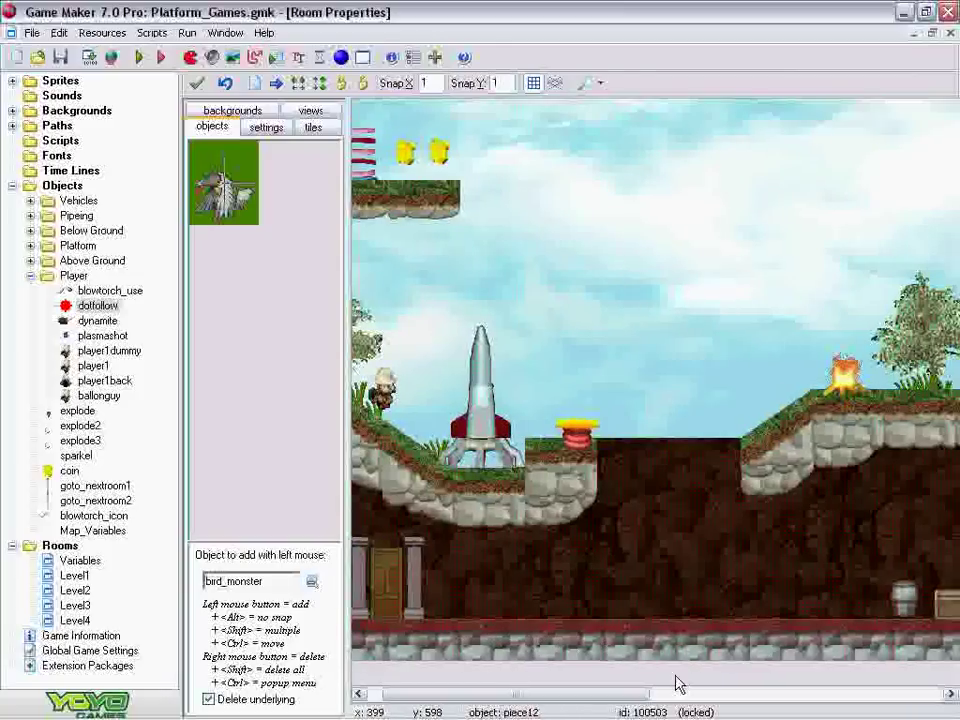
left_click_drag(630, 697, 885, 697)
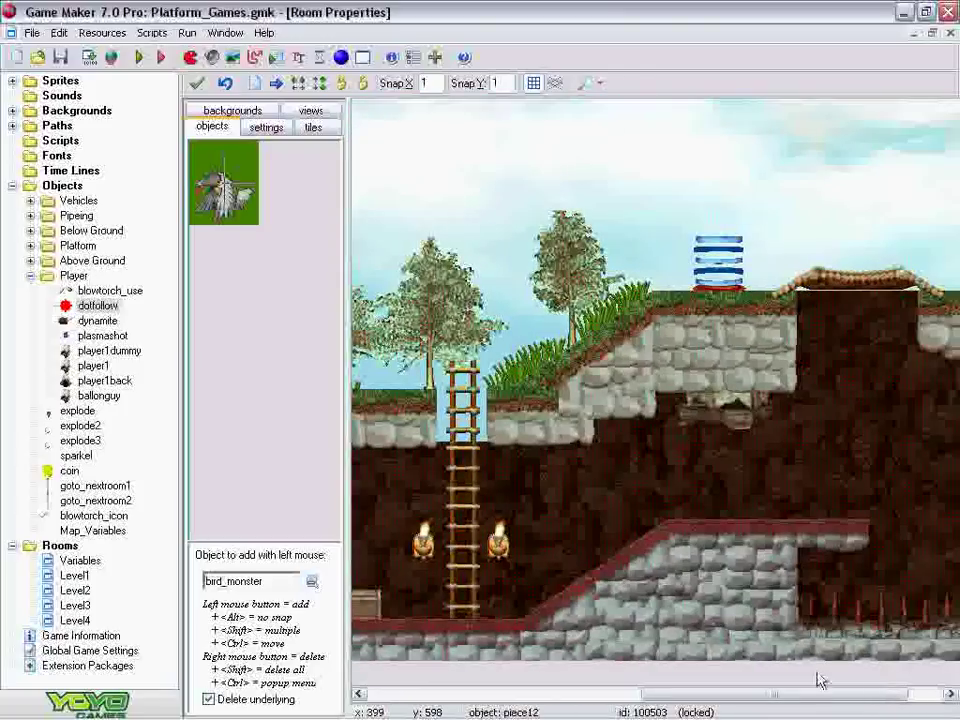
double_click(75, 605)
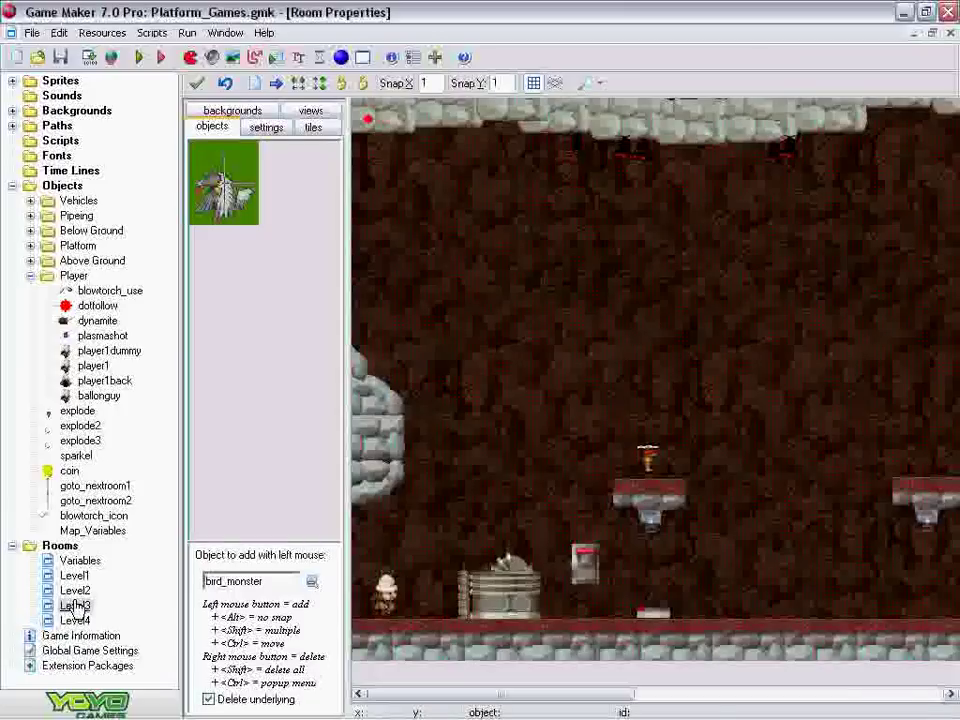
left_click_drag(529, 697, 800, 699)
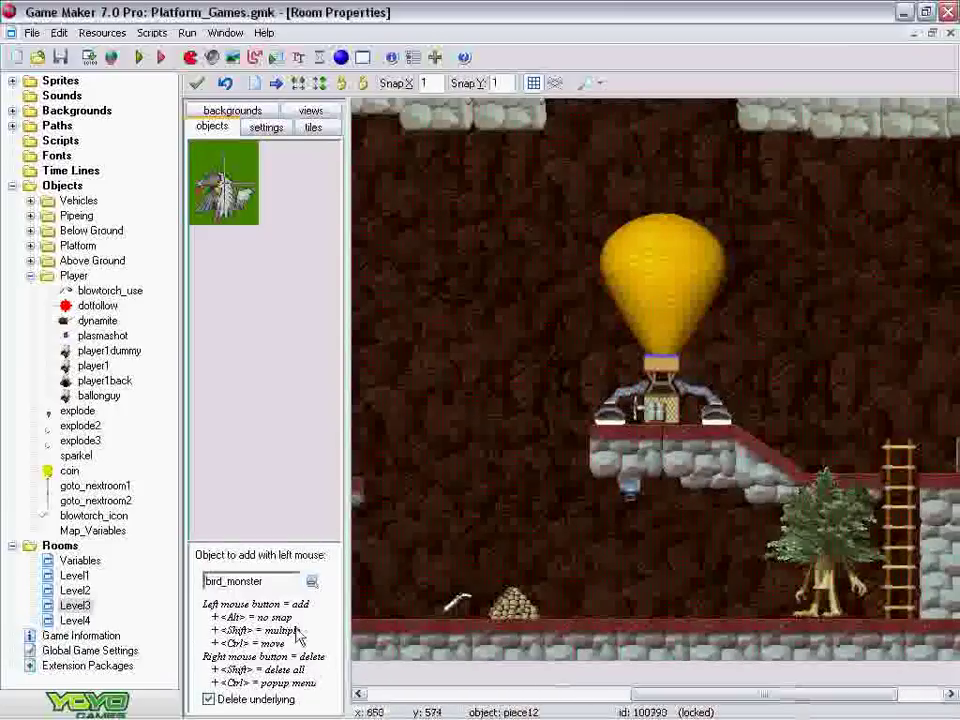
left_click(75, 620)
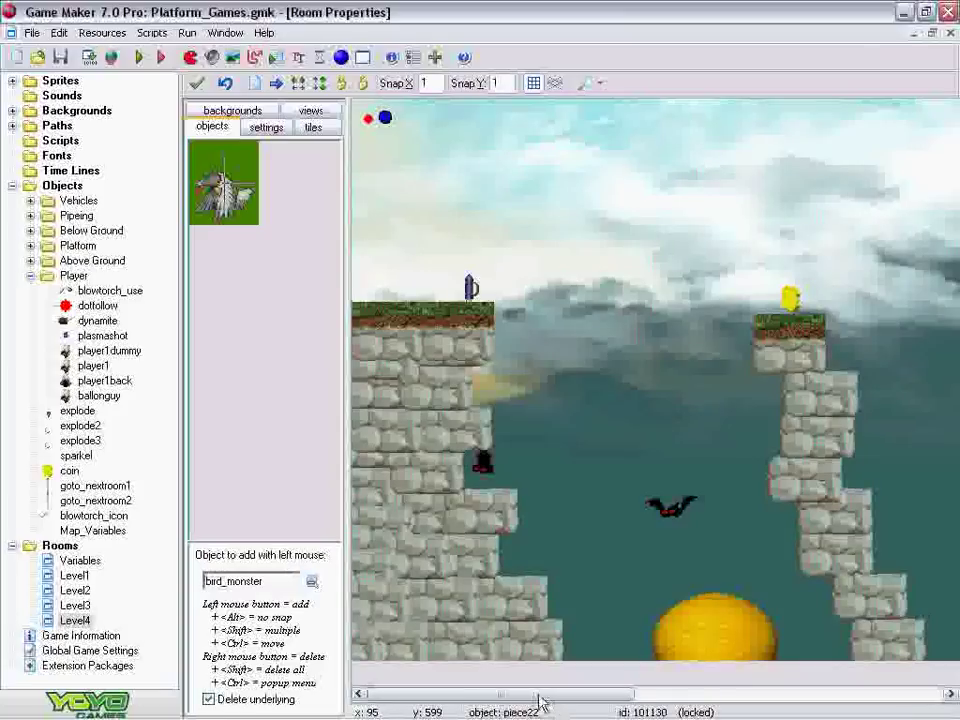
left_click_drag(540, 701, 502, 703)
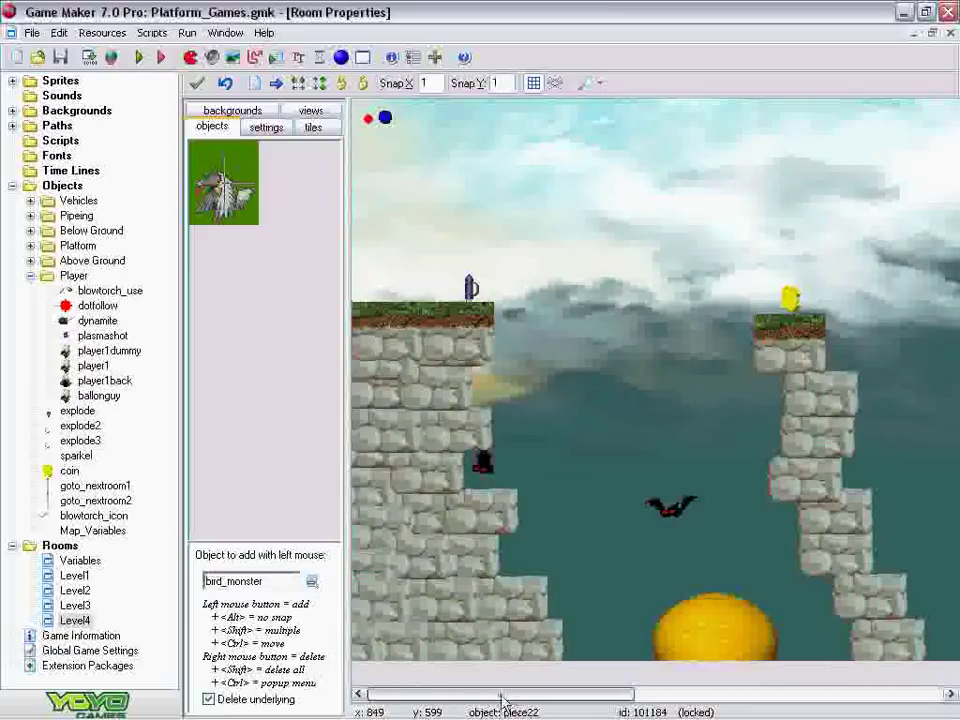
Step: Open the Level1 room, then open player1's properties from Objects > Player
left_click(78, 576)
double_click(78, 576)
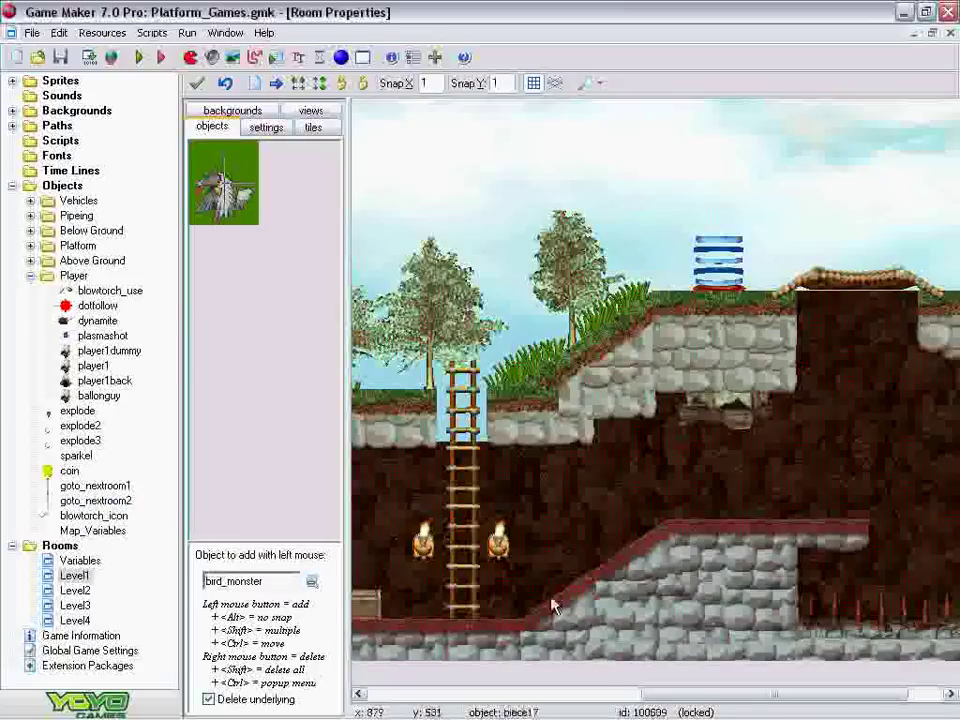
left_click_drag(631, 690, 369, 696)
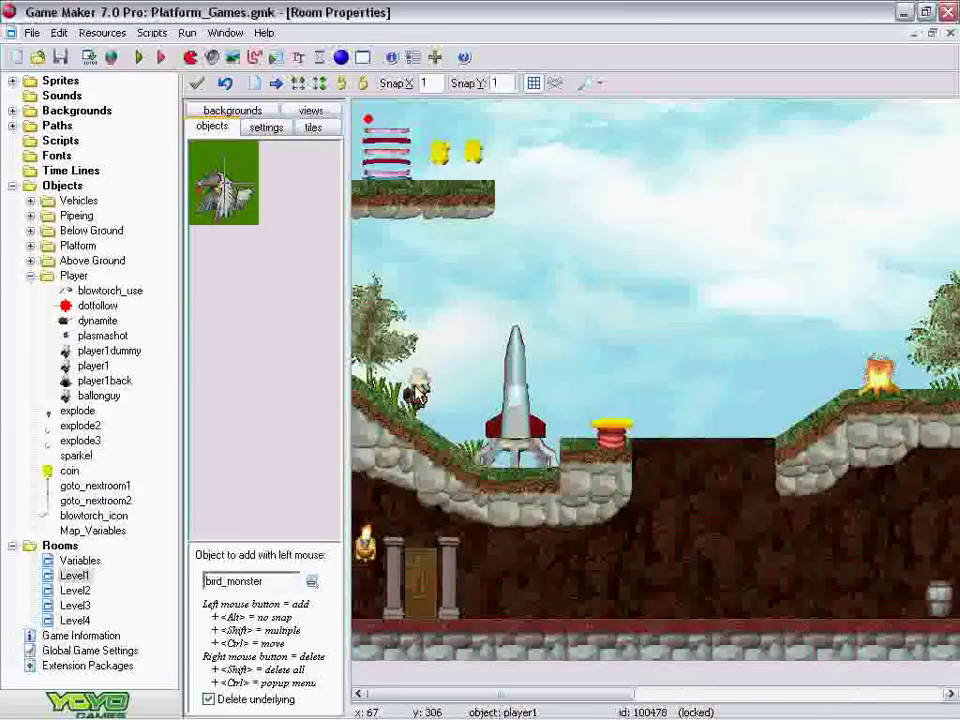
mouse_move(103, 380)
left_mouse_down()
mouse_move(63, 286)
mouse_move(92, 366)
left_mouse_up()
double_click(92, 366)
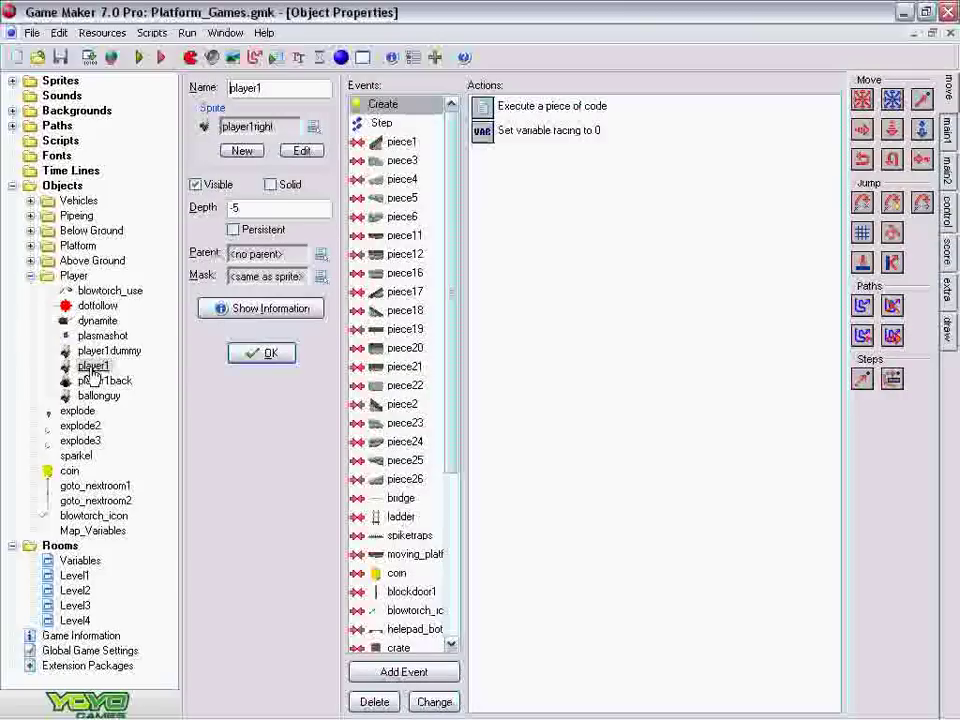
left_click(401, 143)
left_click_drag(401, 143, 405, 310)
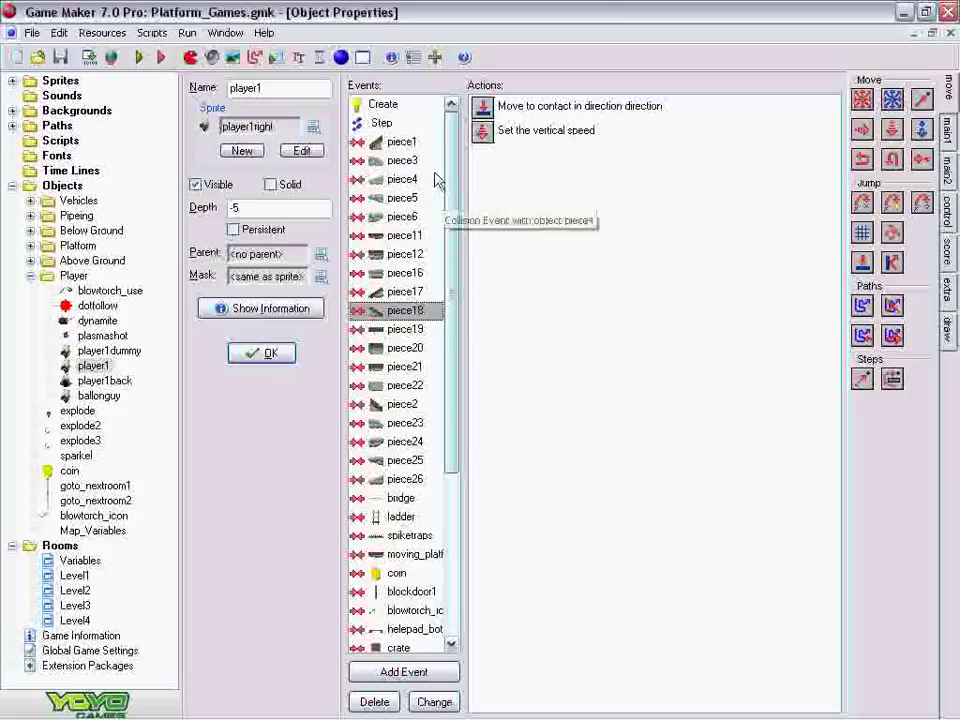
left_click(393, 106)
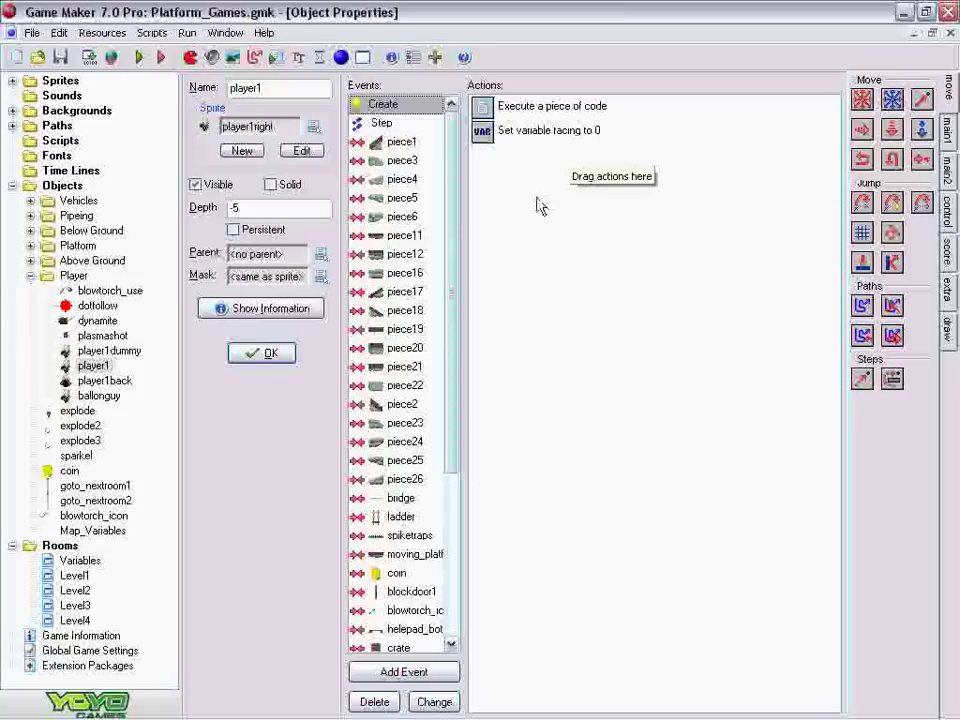
double_click(560, 110)
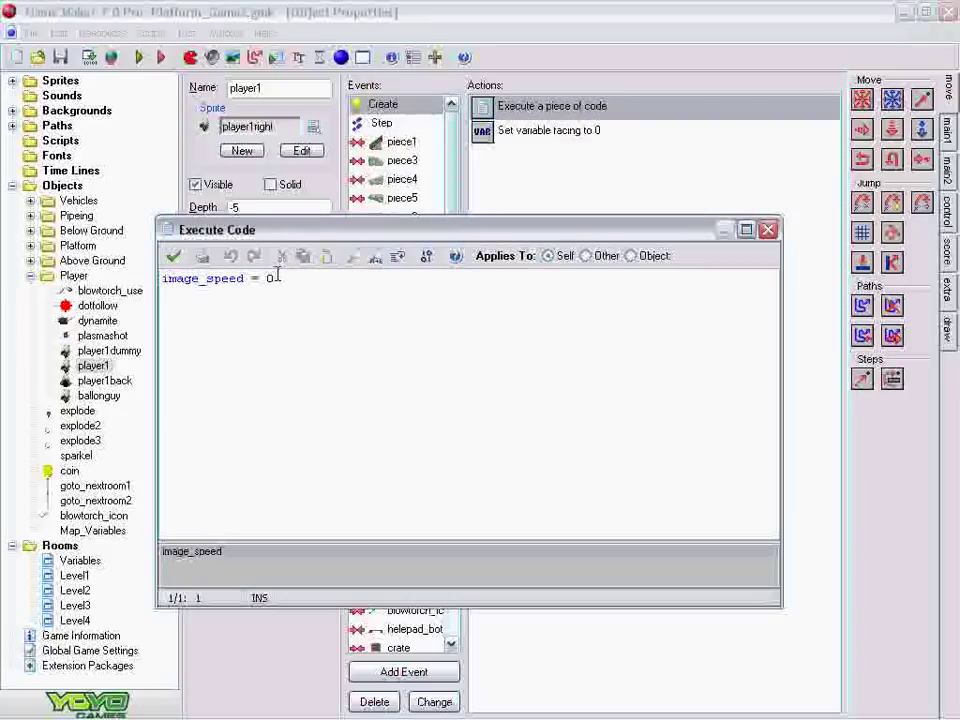
left_click_drag(279, 277, 163, 278)
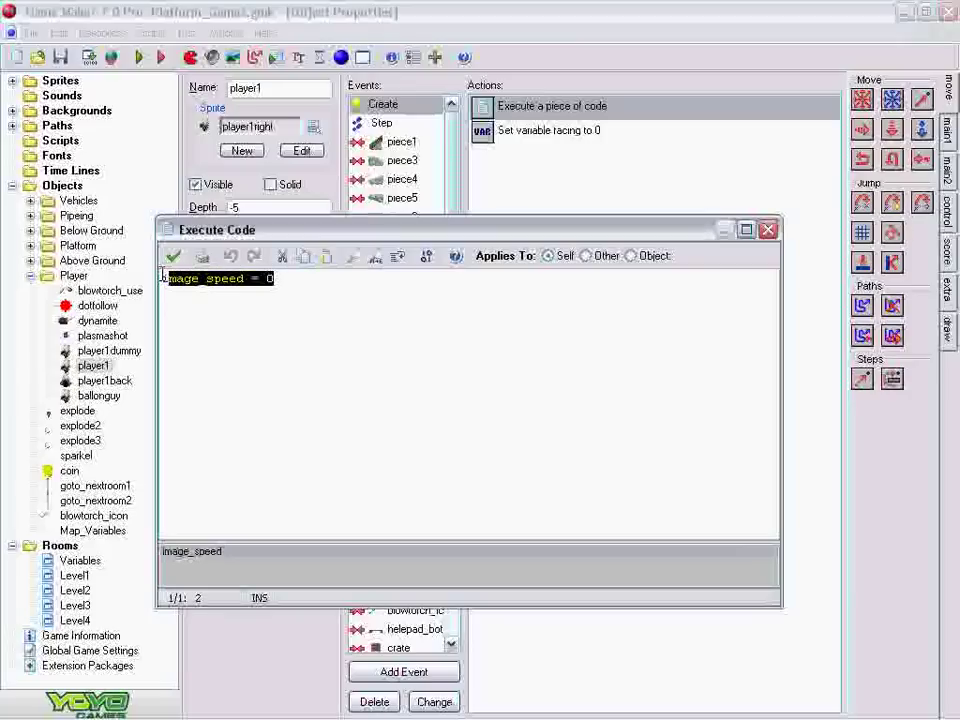
left_click(163, 278)
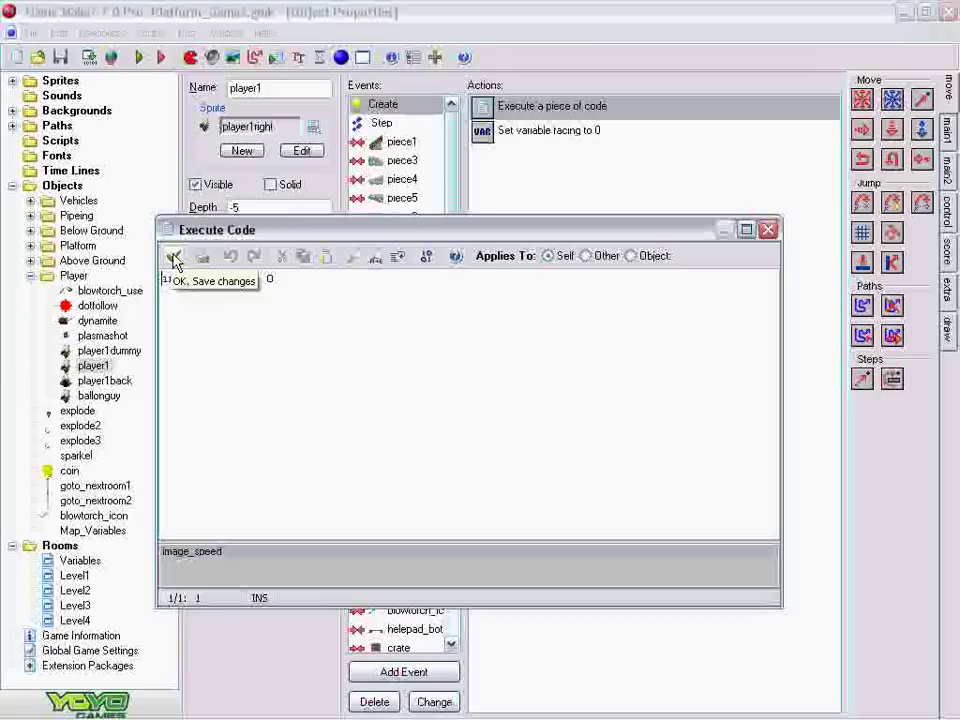
left_click(174, 259)
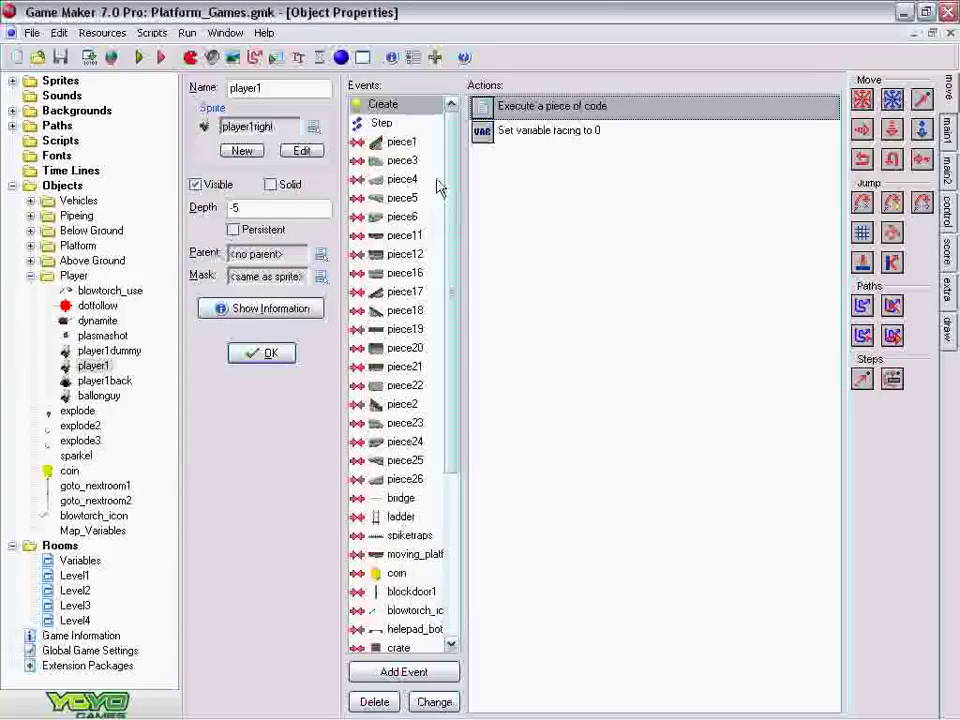
Step: Show player1's Step event actions next to the control action palette
left_click(381, 122)
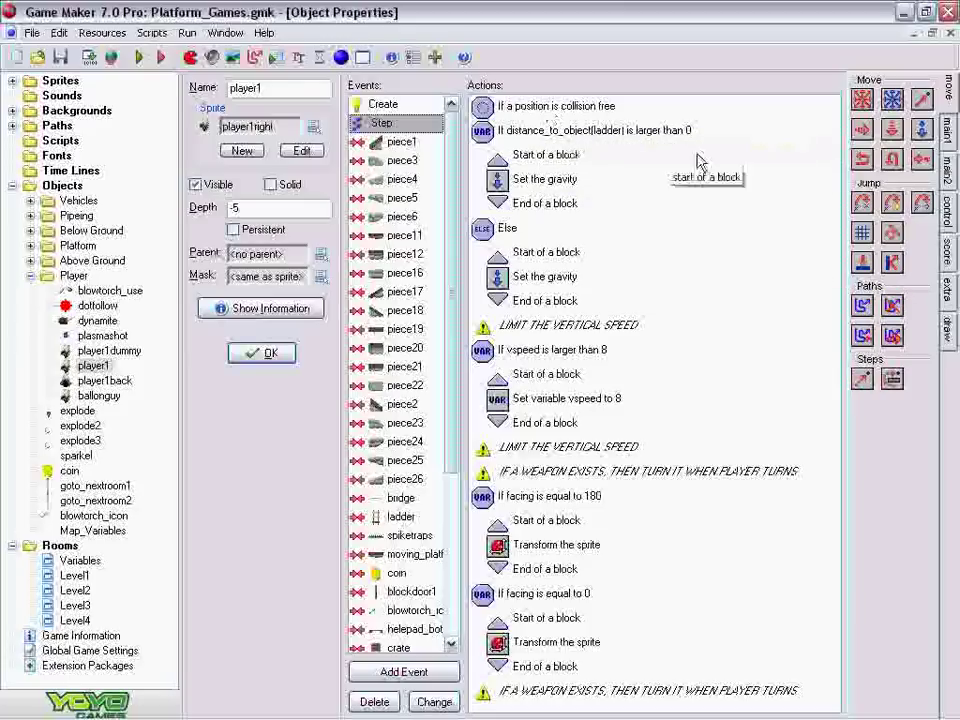
left_click(950, 225)
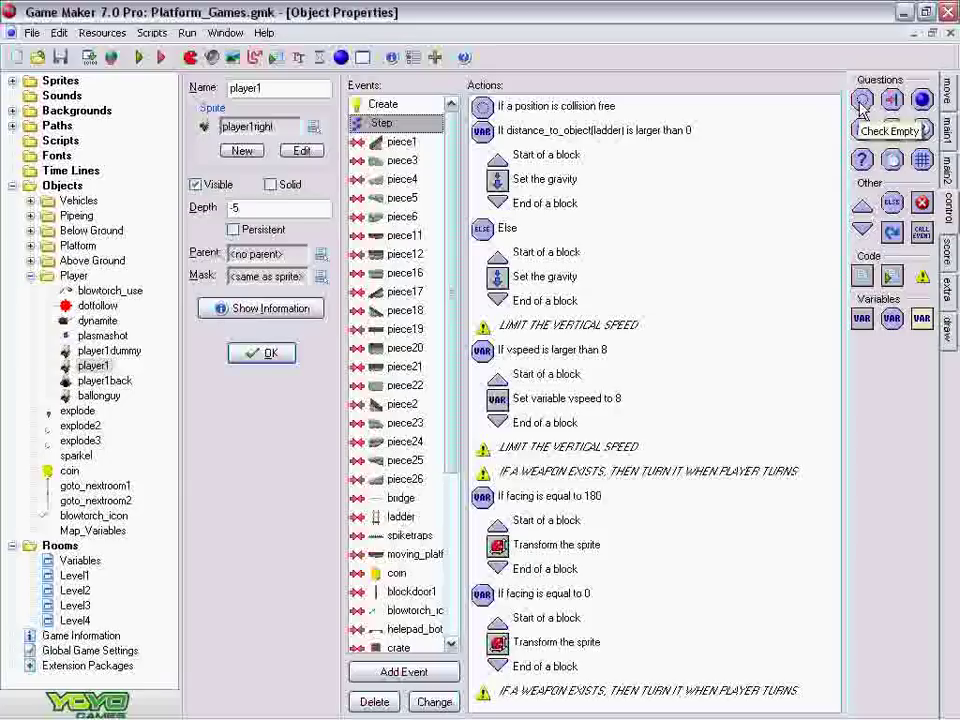
Step: Add a Check Empty action to Step testing x 0, y 1, only solid, relative
left_click_drag(862, 108, 563, 104)
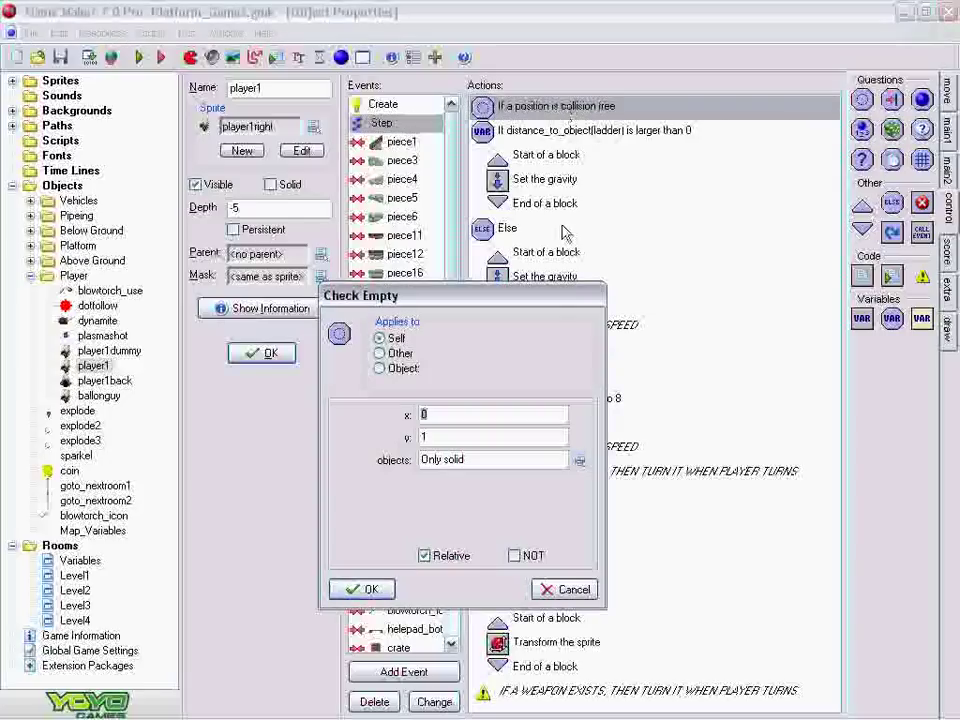
double_click(424, 434)
left_click(426, 437)
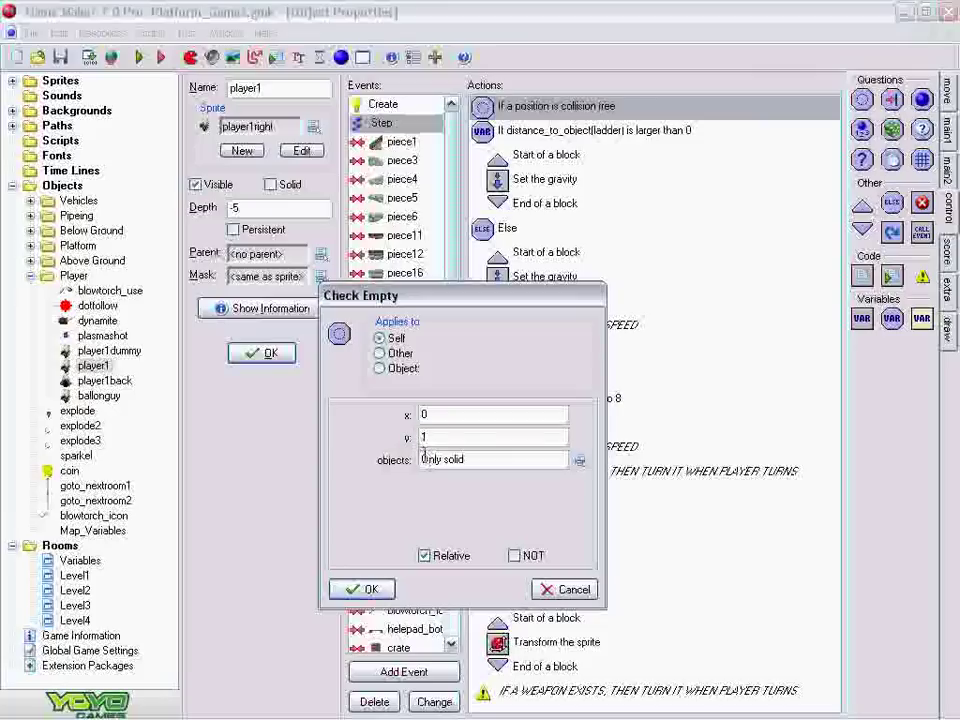
right_click(484, 461)
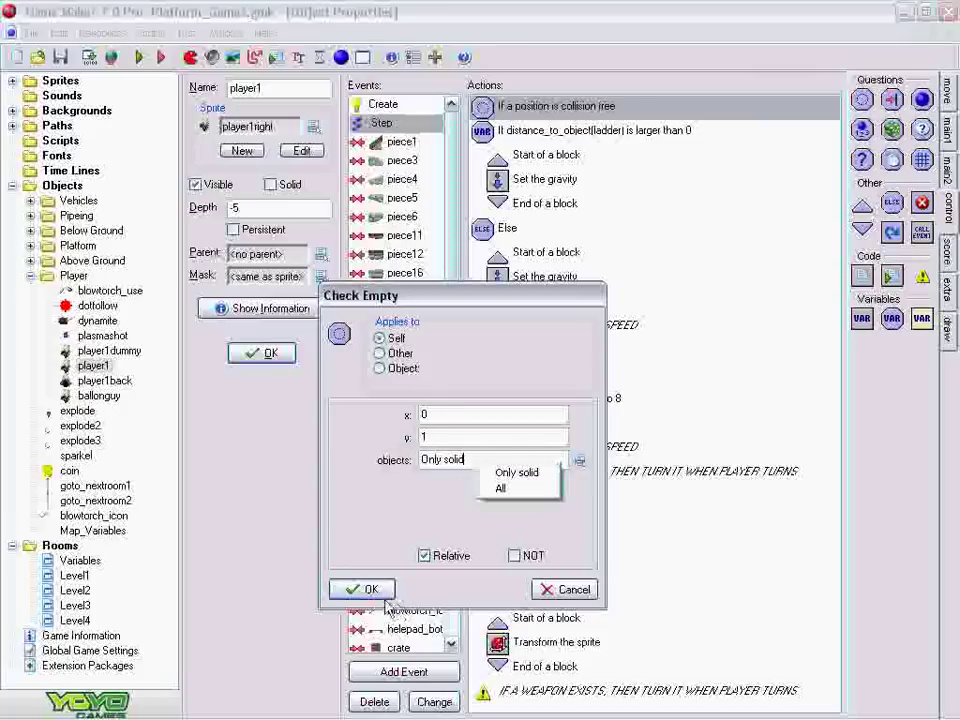
left_click(368, 589)
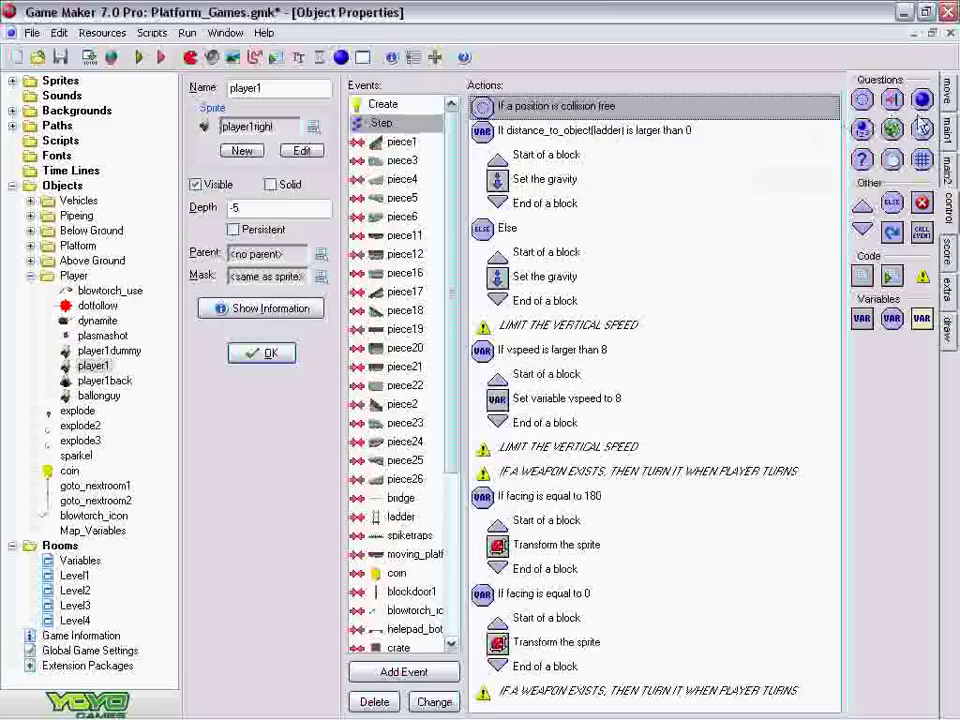
left_click(949, 93)
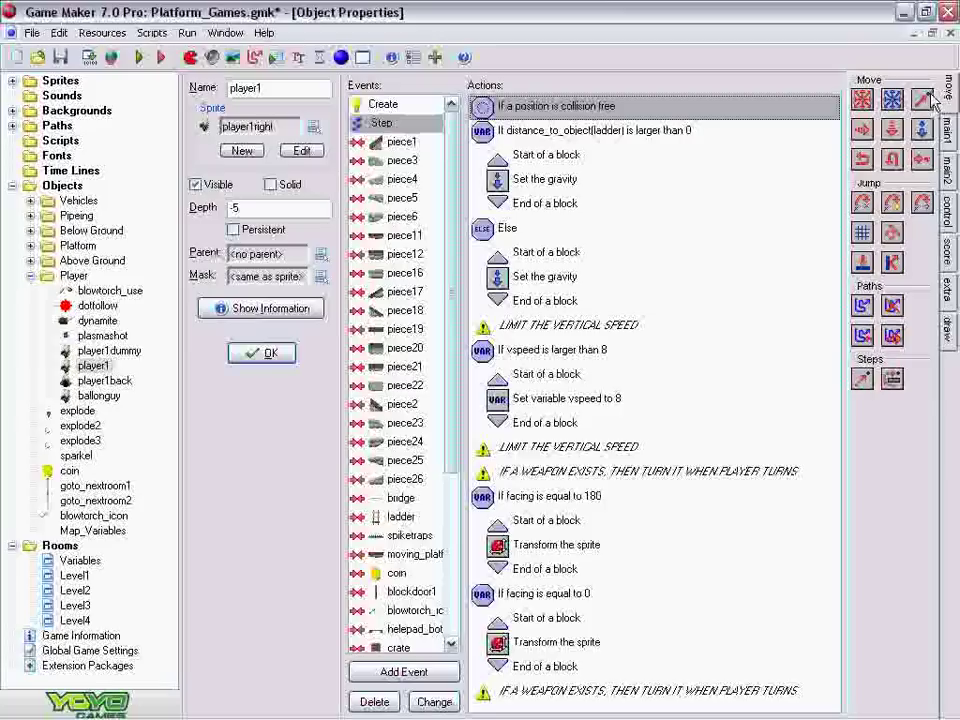
Step: Review the first Set Gravity action, direction 270, and close it unchanged
double_click(540, 180)
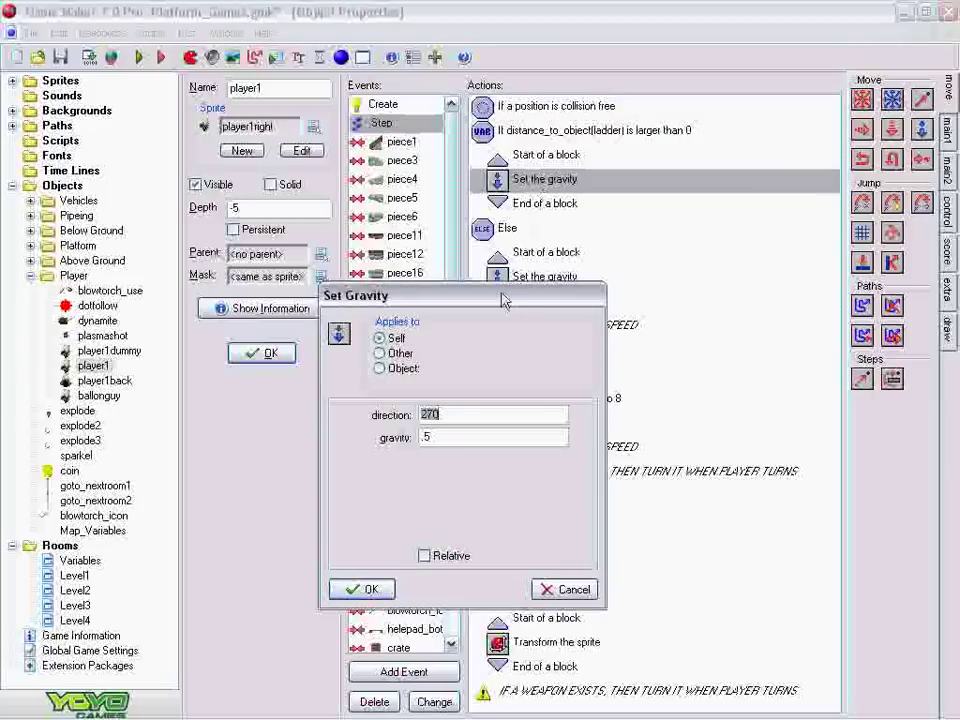
left_click(431, 414)
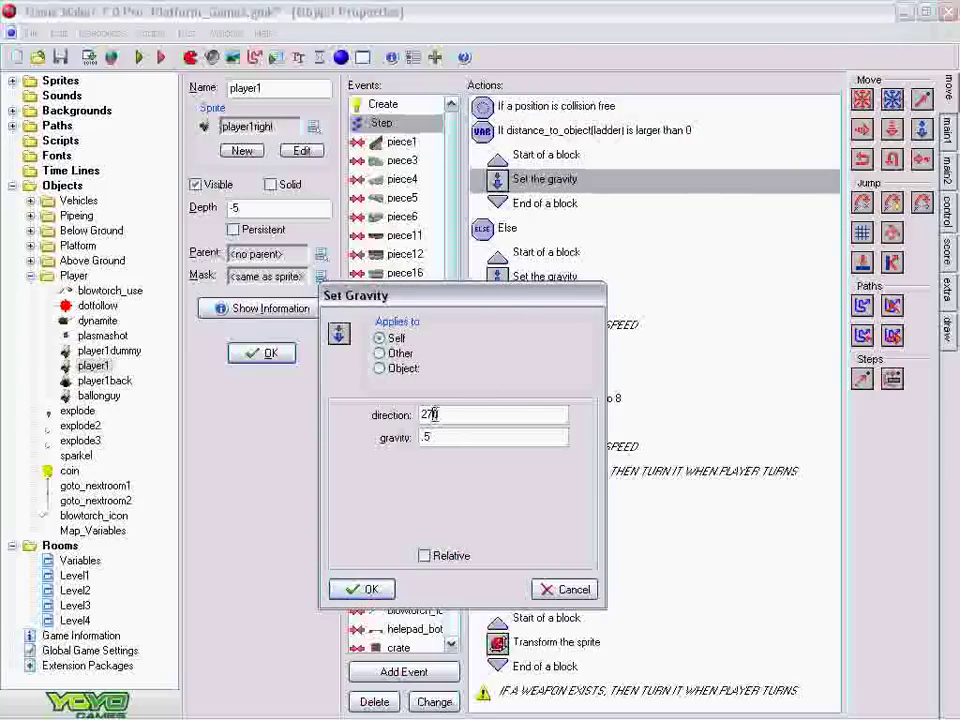
left_click(371, 590)
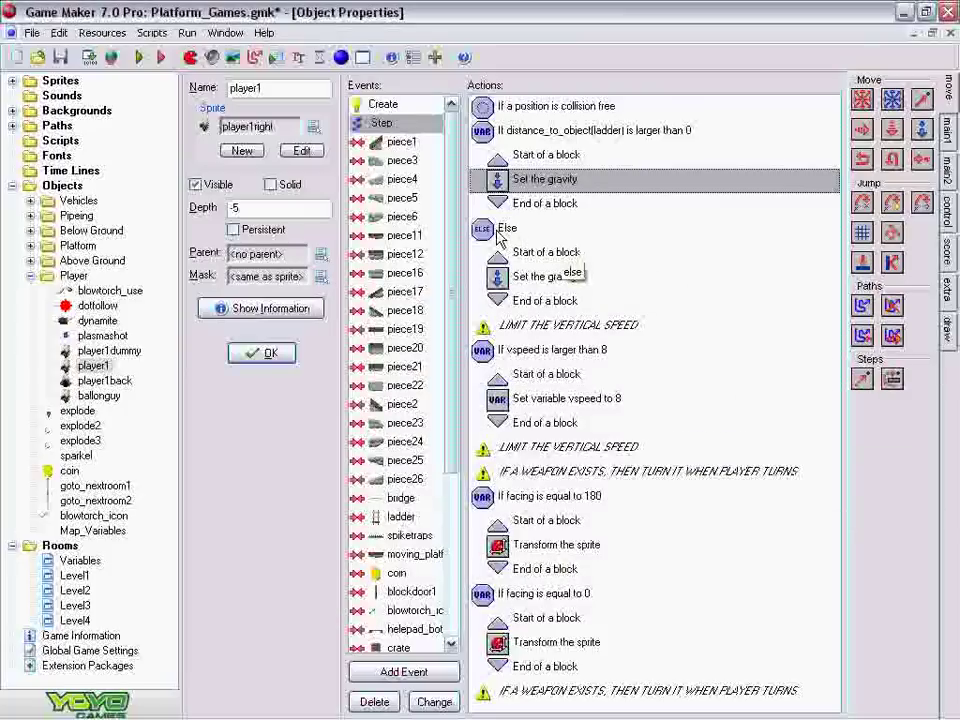
Step: Open the Else-branch Set Gravity action and start editing its gravity value
double_click(529, 277)
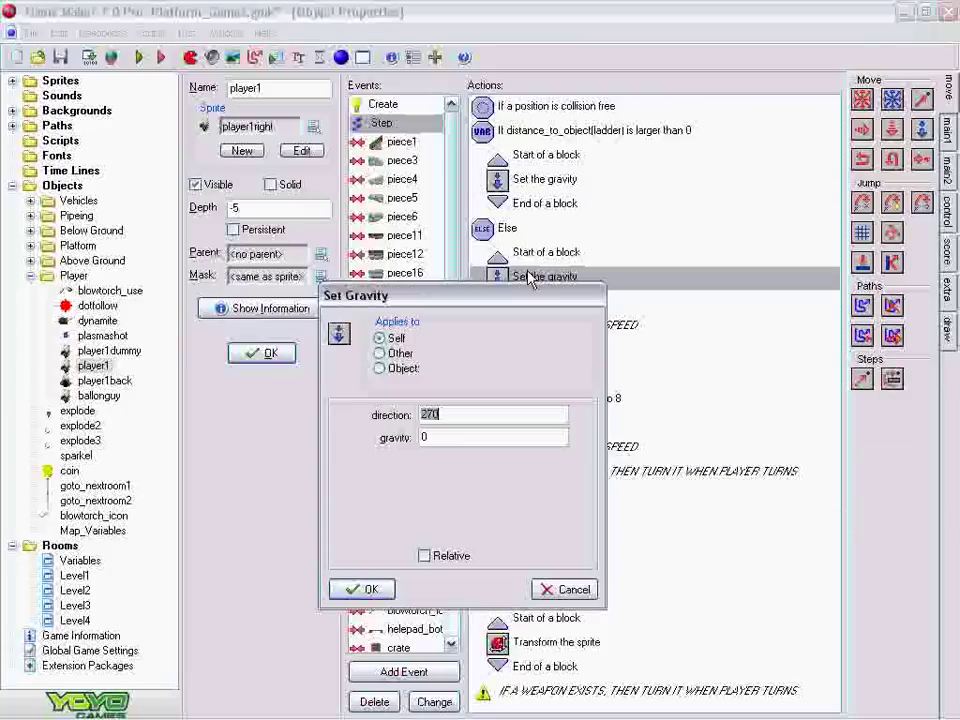
left_click(433, 436)
type(".")
Step: Close the Else-branch gravity dialog and select the LIMIT THE VERTICAL SPEED comments
left_click(369, 589)
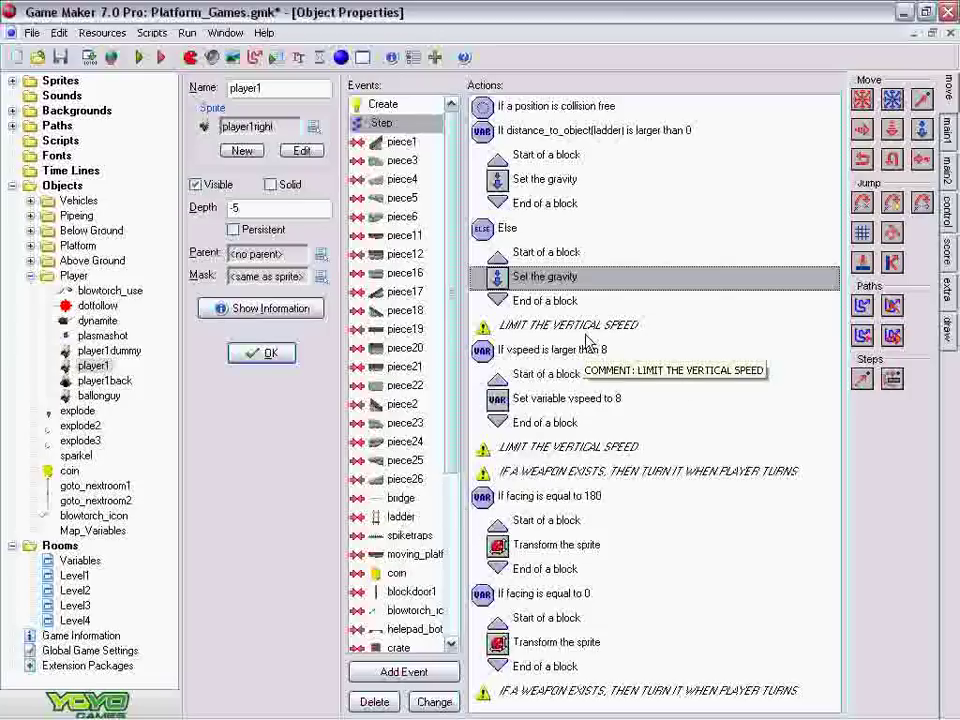
left_click(556, 326)
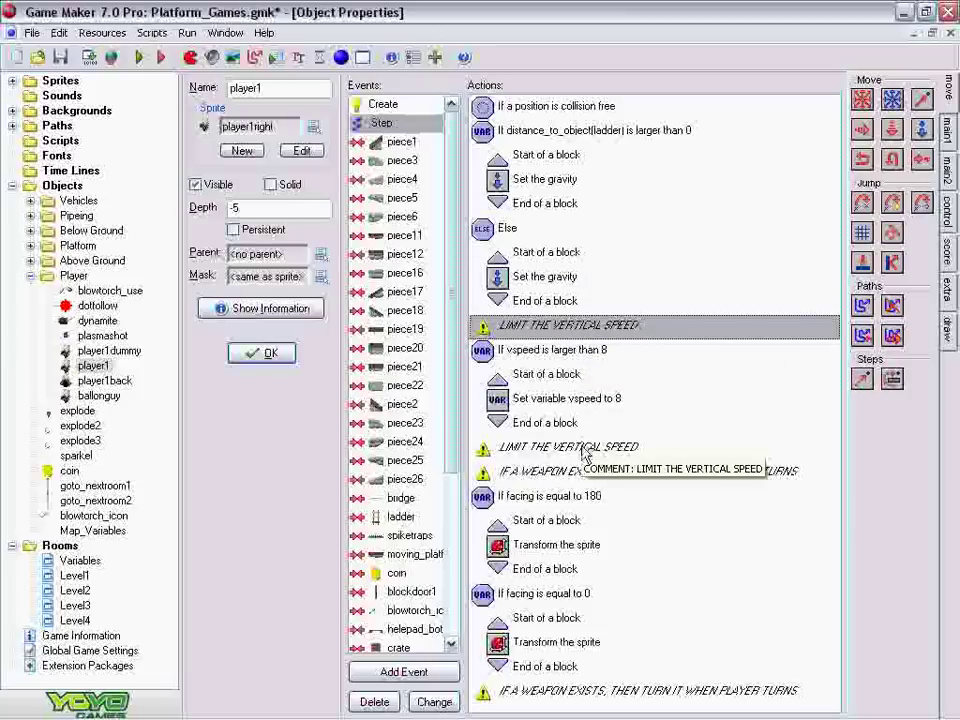
left_click(497, 448)
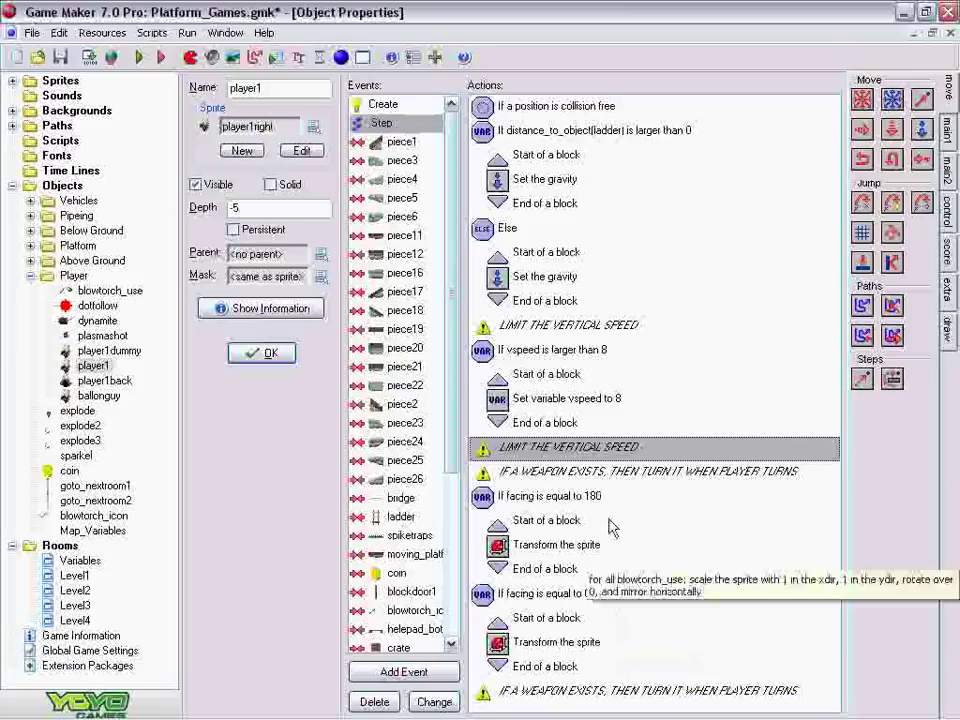
Step: Browse the piece1, piece3, piece4 and piece5 collision events
left_click(405, 143)
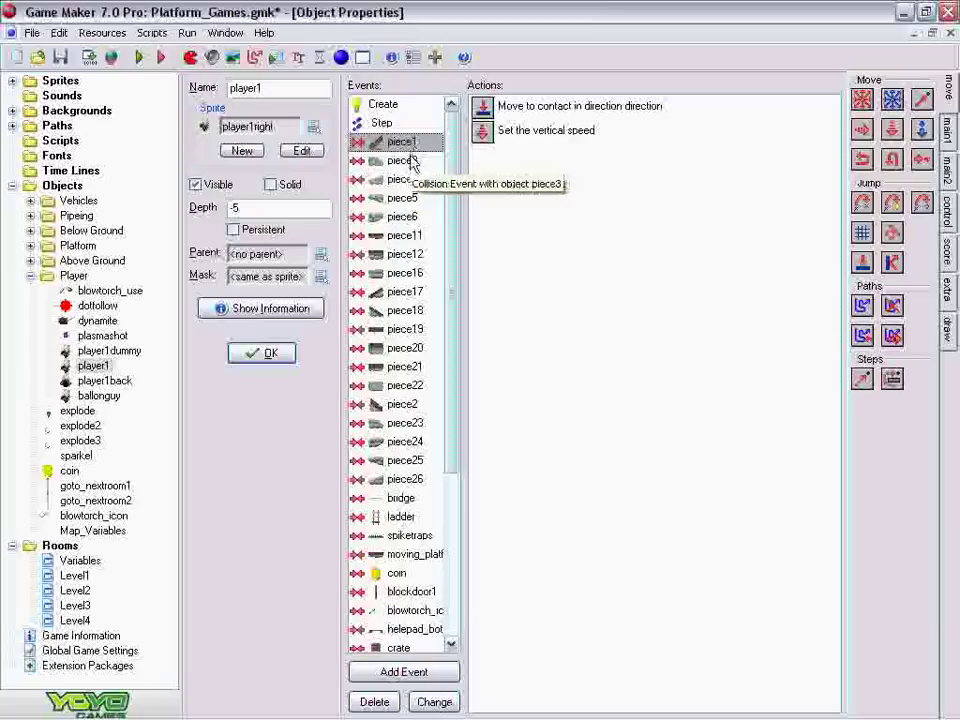
left_click(412, 161)
left_click(410, 180)
left_click(410, 200)
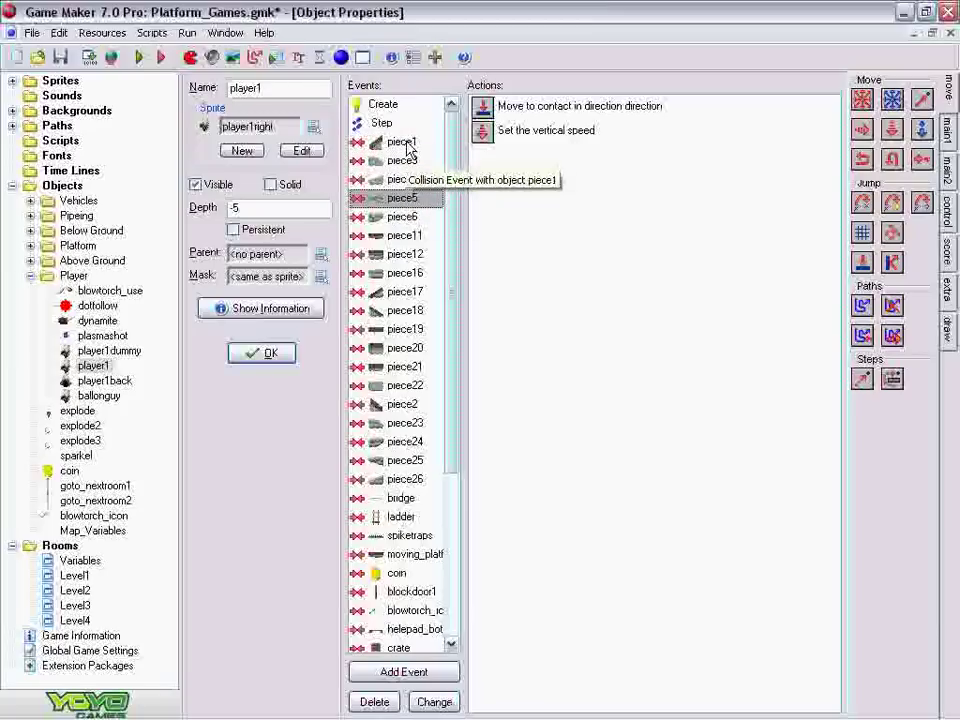
left_click(403, 142)
left_click_drag(449, 178, 450, 268)
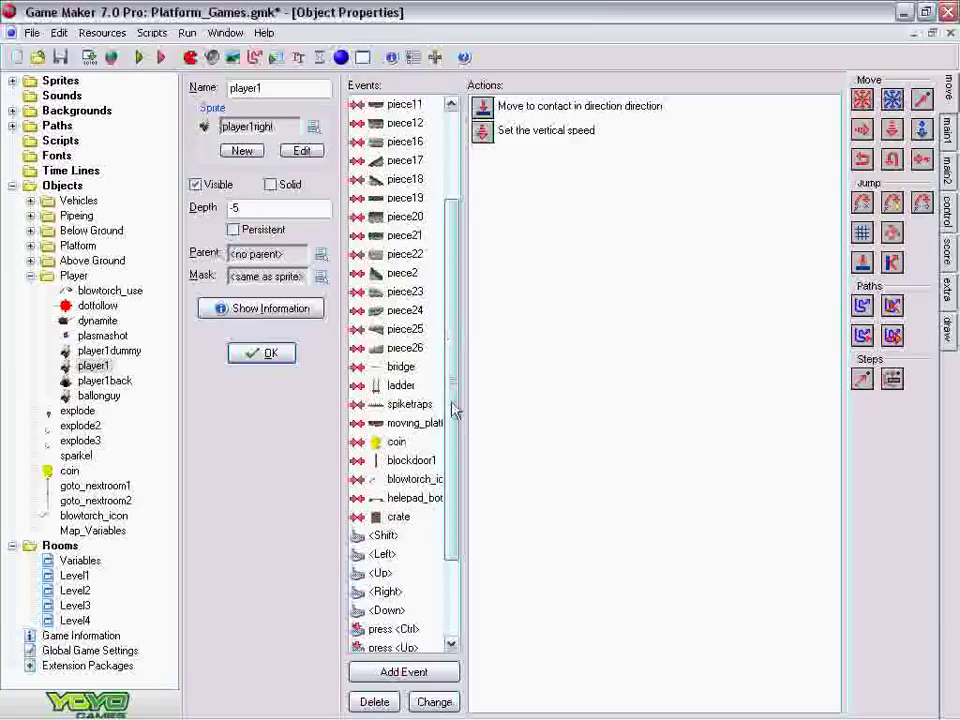
Step: Check the moving platform, bridge, piece16, piece19, piece2 and piece20 collisions, ending on piece1
left_click(411, 425)
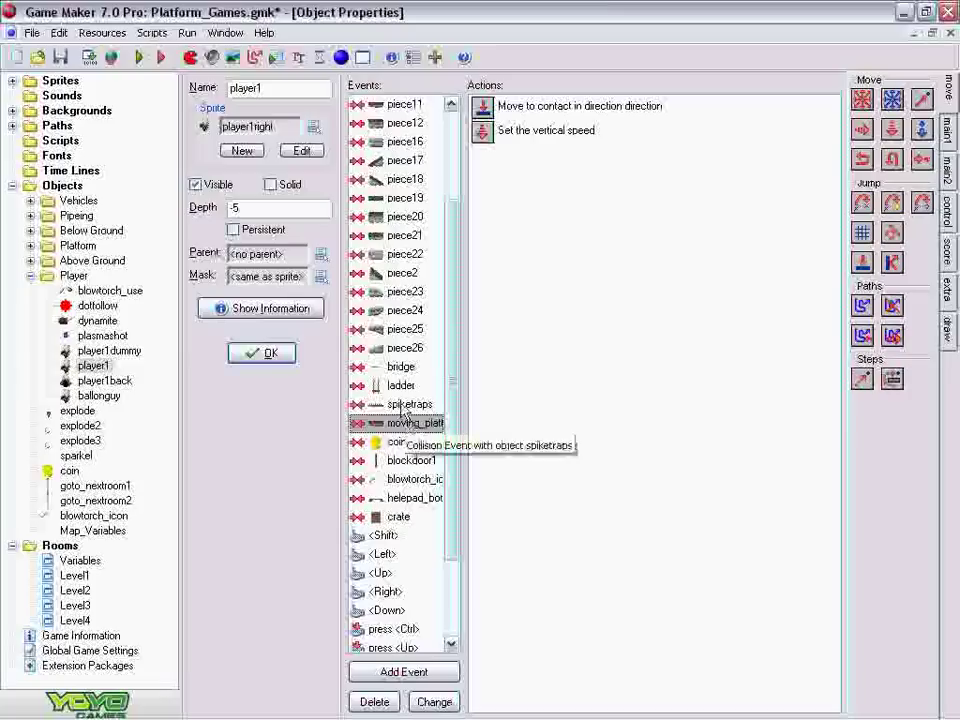
left_click(400, 367)
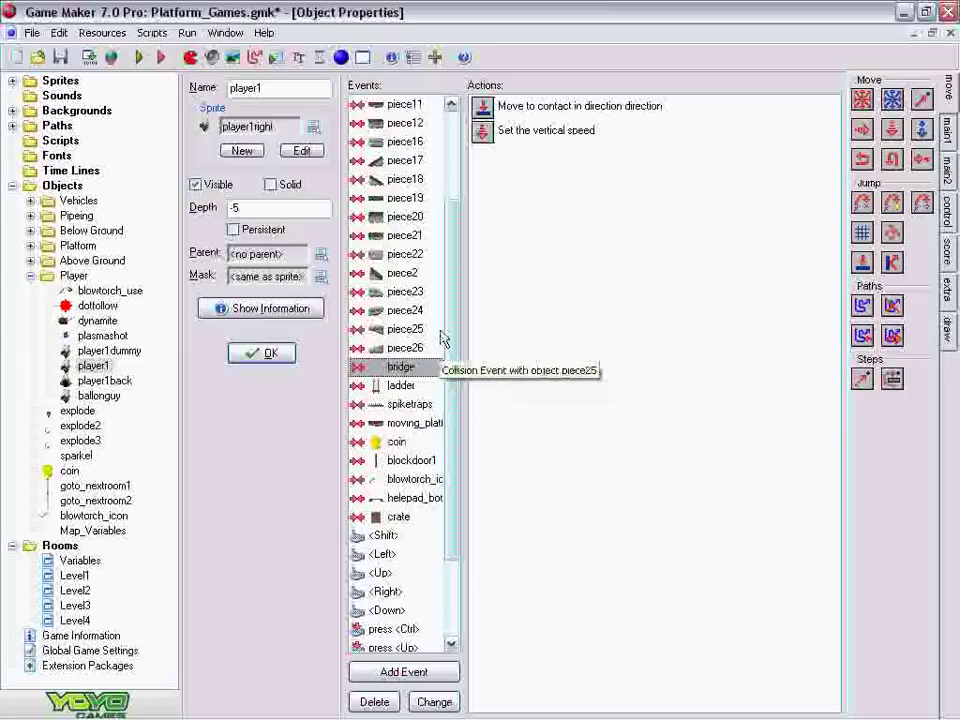
left_click_drag(446, 332, 490, 115)
left_click(405, 272)
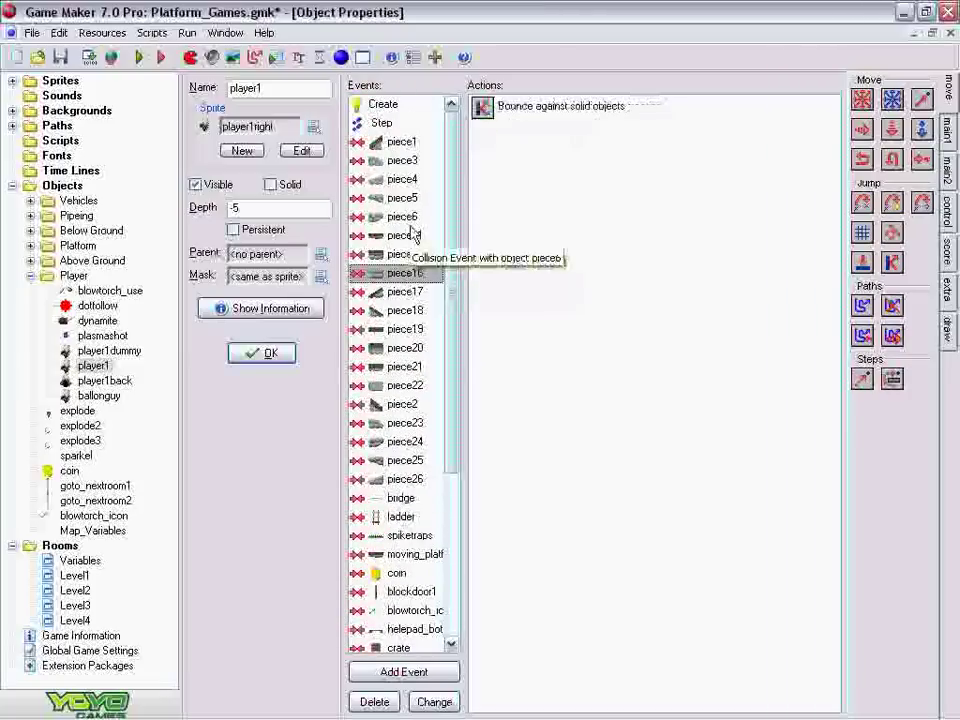
left_click(420, 328)
left_click(410, 405)
left_click(405, 347)
left_click(405, 328)
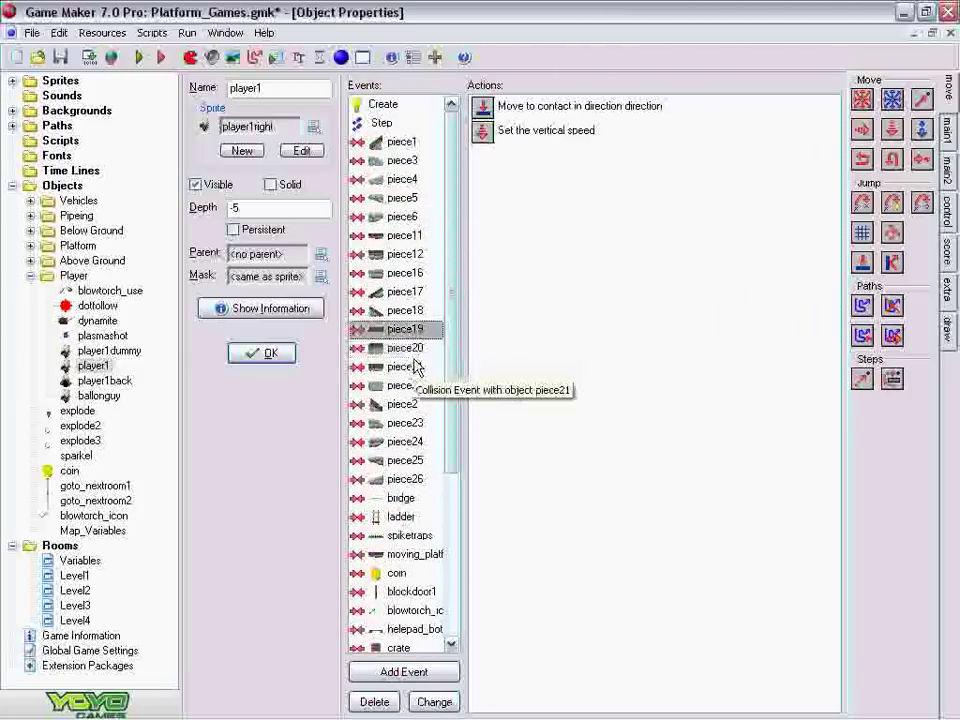
left_click(410, 142)
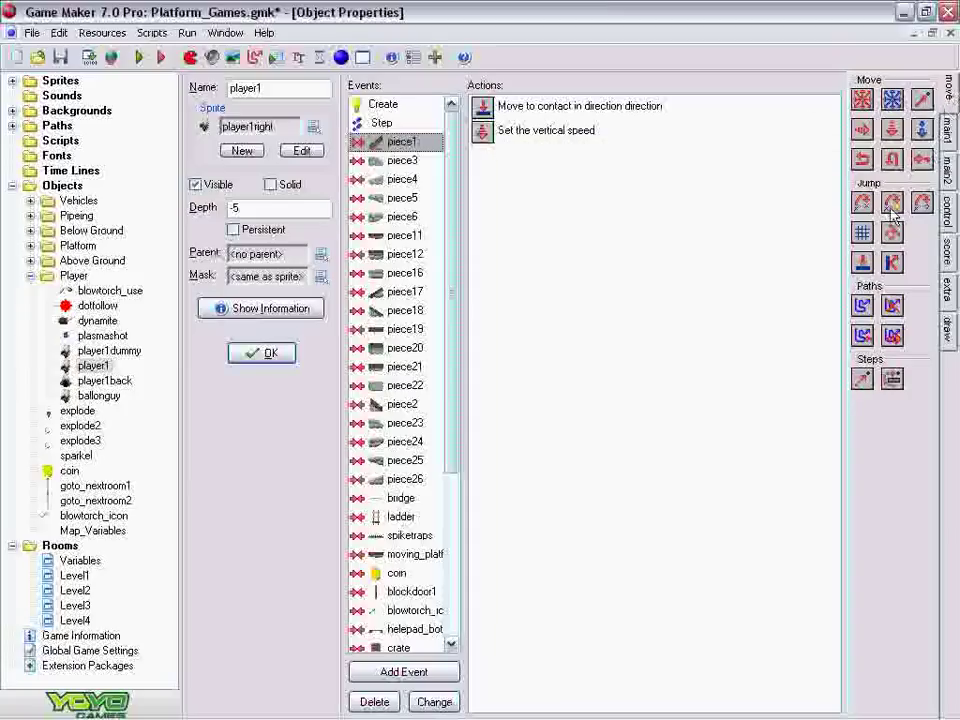
double_click(540, 105)
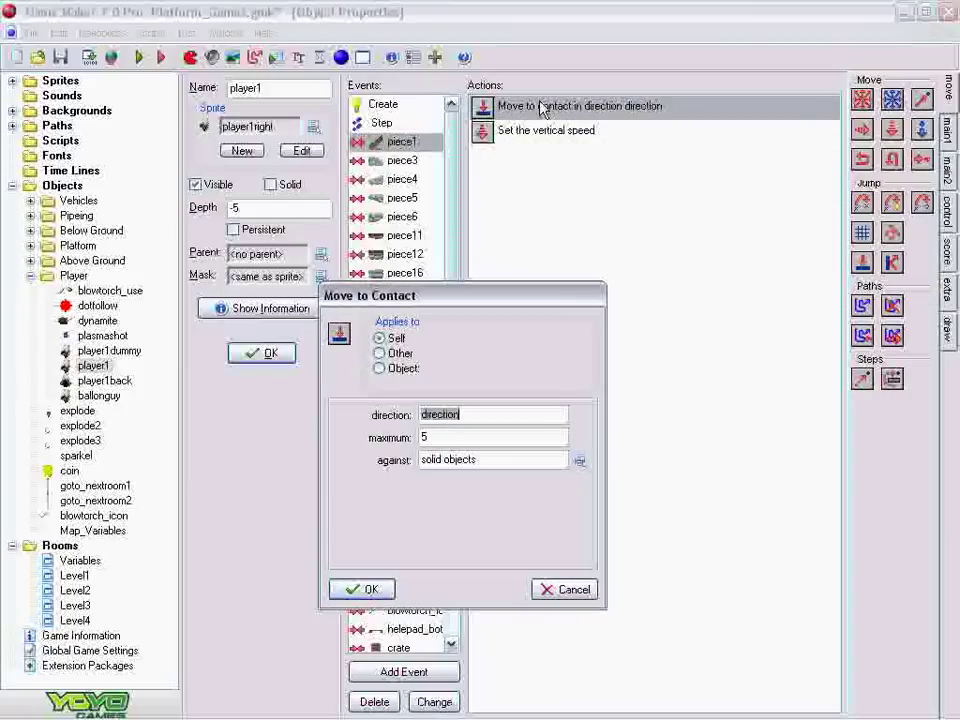
left_click(425, 410)
double_click(417, 411)
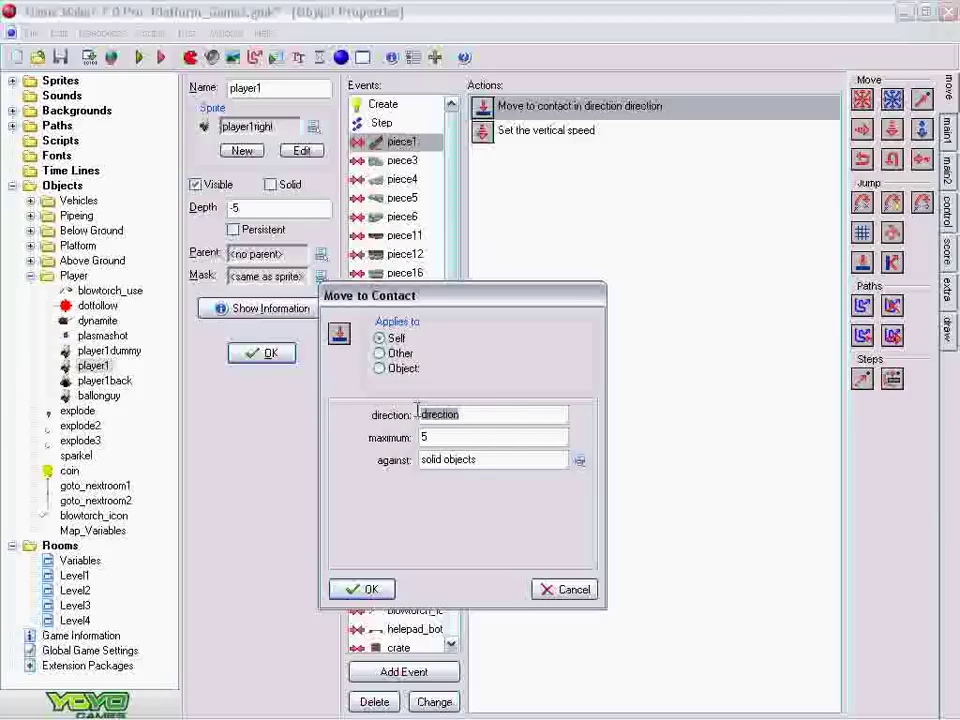
left_click(475, 412)
double_click(465, 414)
left_click(459, 414)
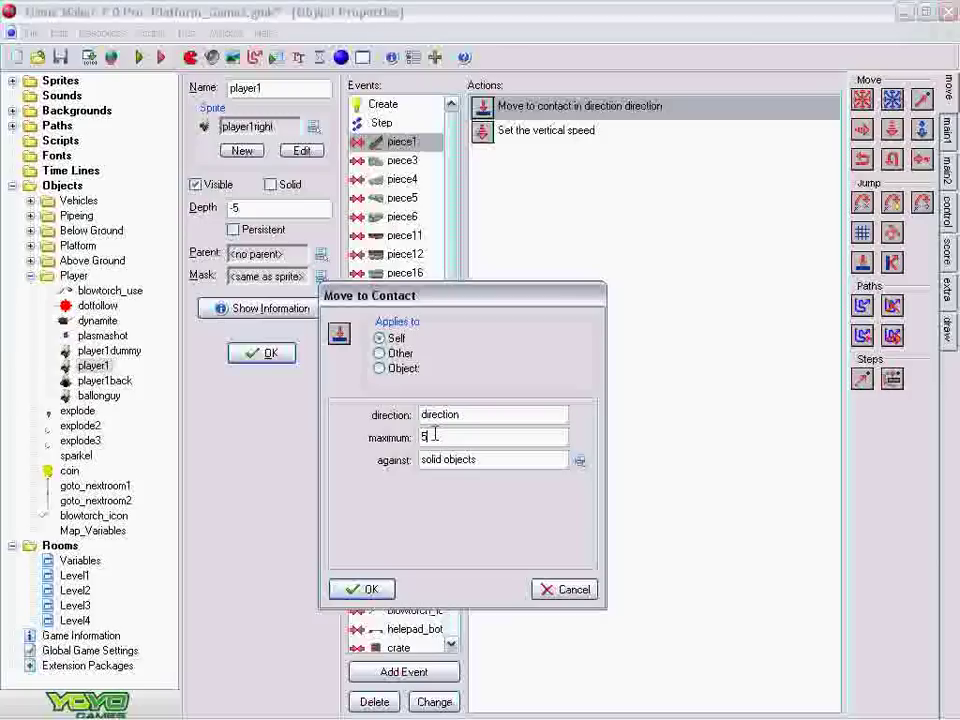
left_click_drag(521, 297, 533, 297)
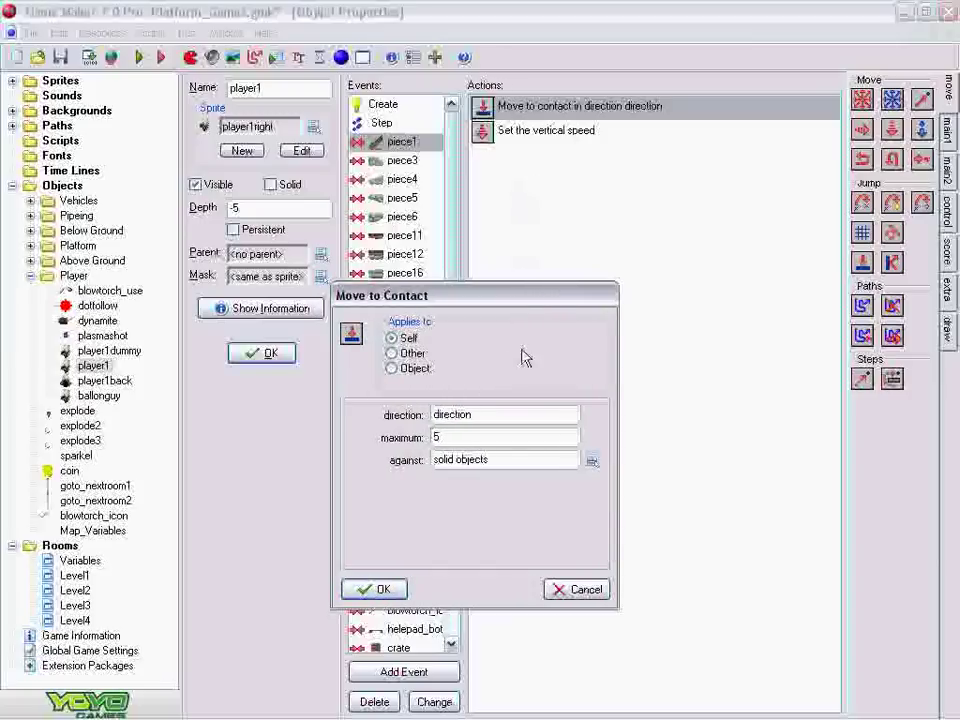
left_click(378, 590)
left_click(364, 589)
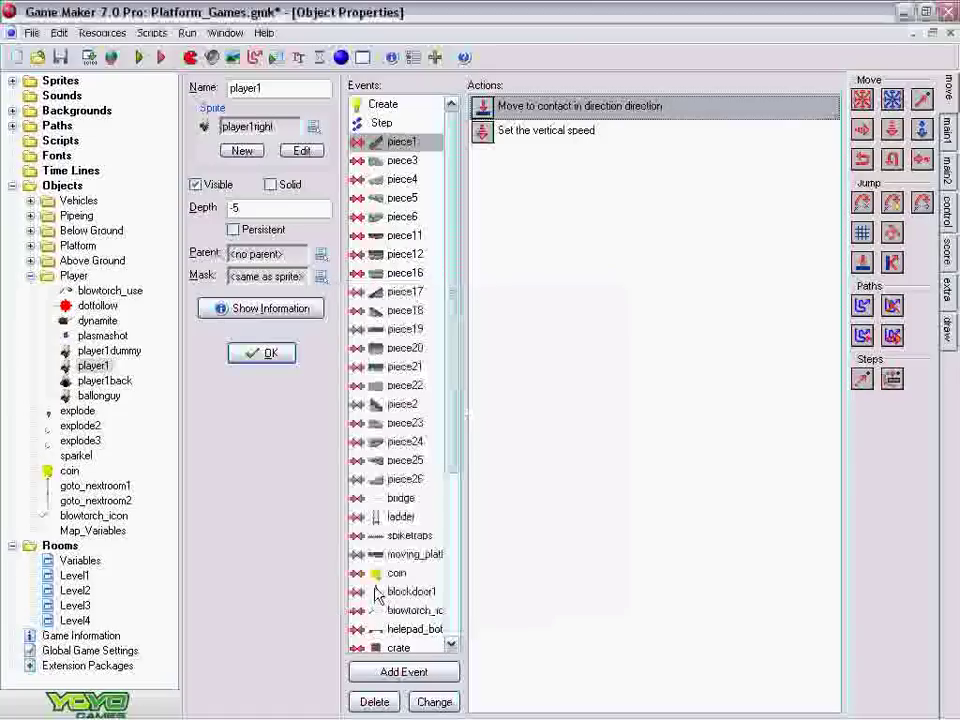
double_click(532, 130)
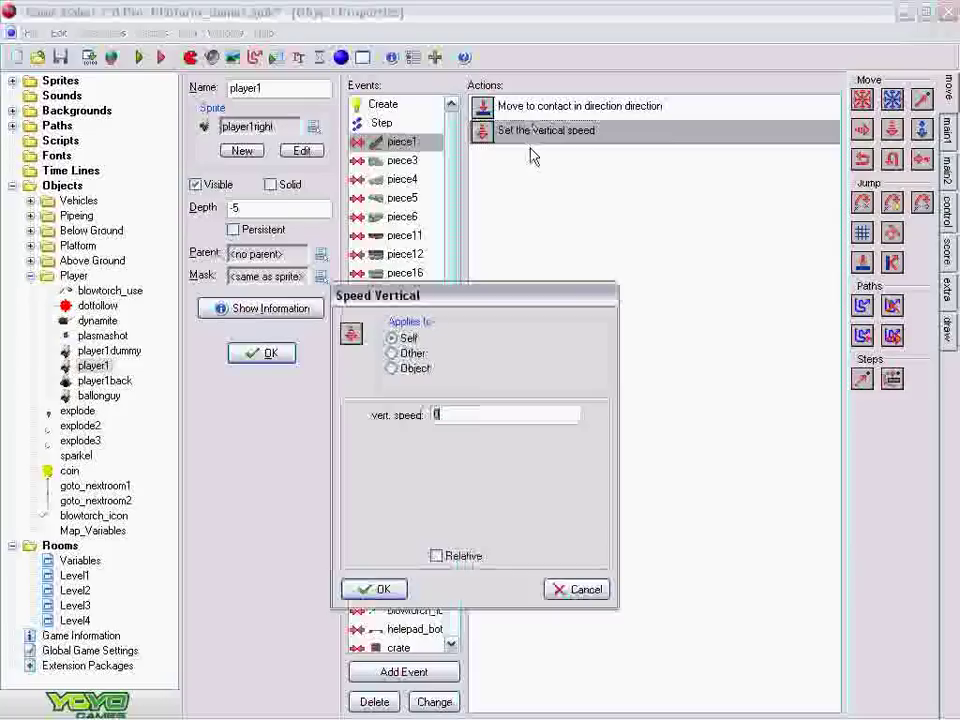
left_click(386, 590)
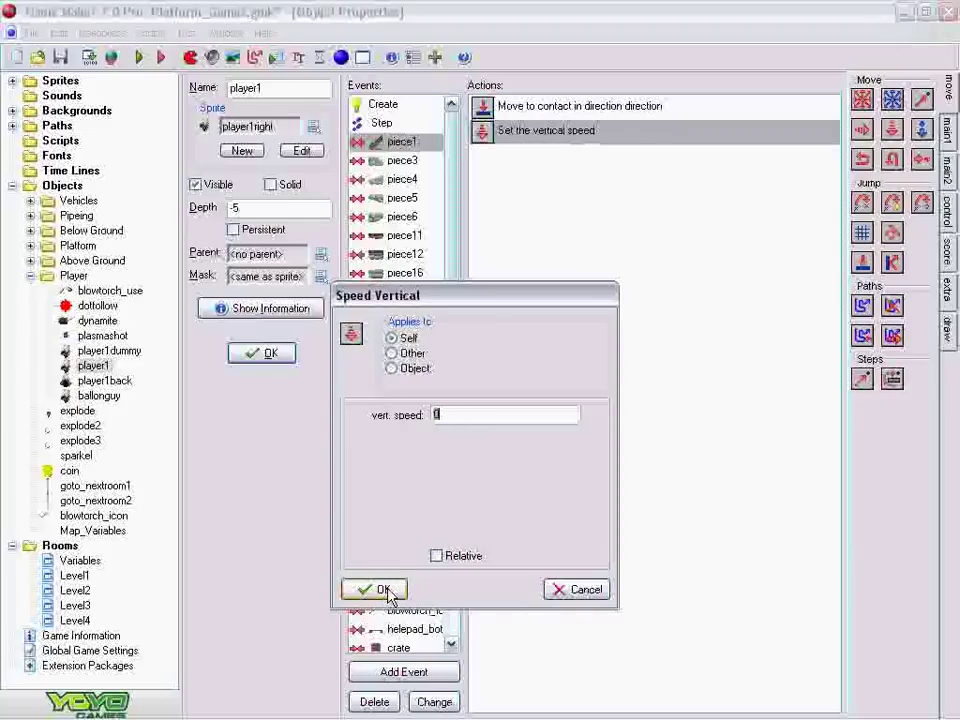
left_click(386, 590)
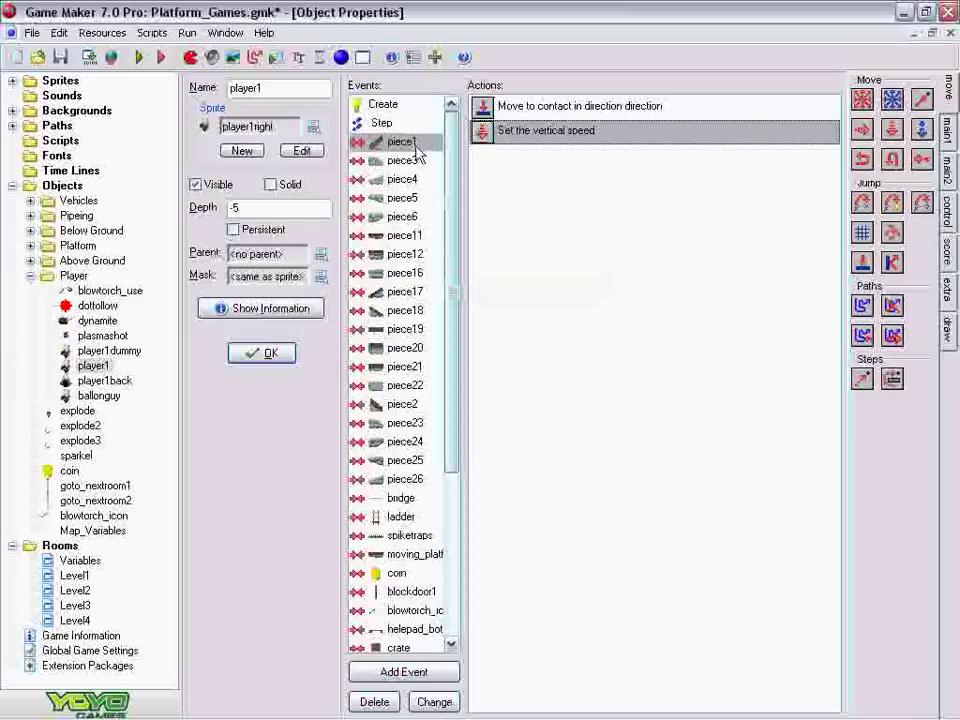
left_click_drag(450, 200, 452, 243)
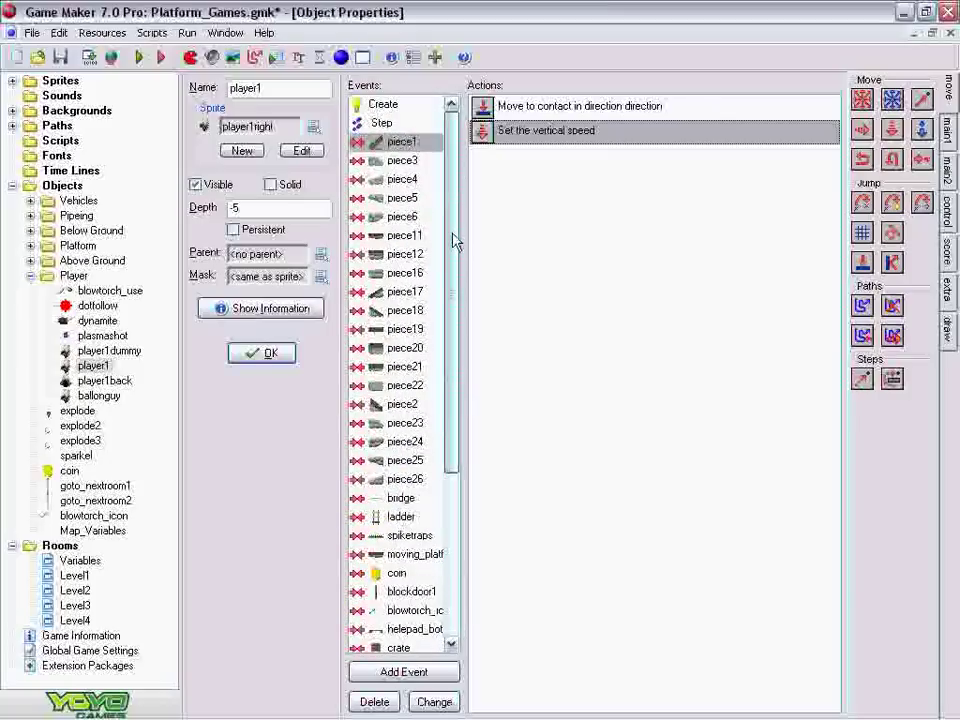
Step: Confirm player1's Object Properties with OK to return to the room editor
left_click(269, 354)
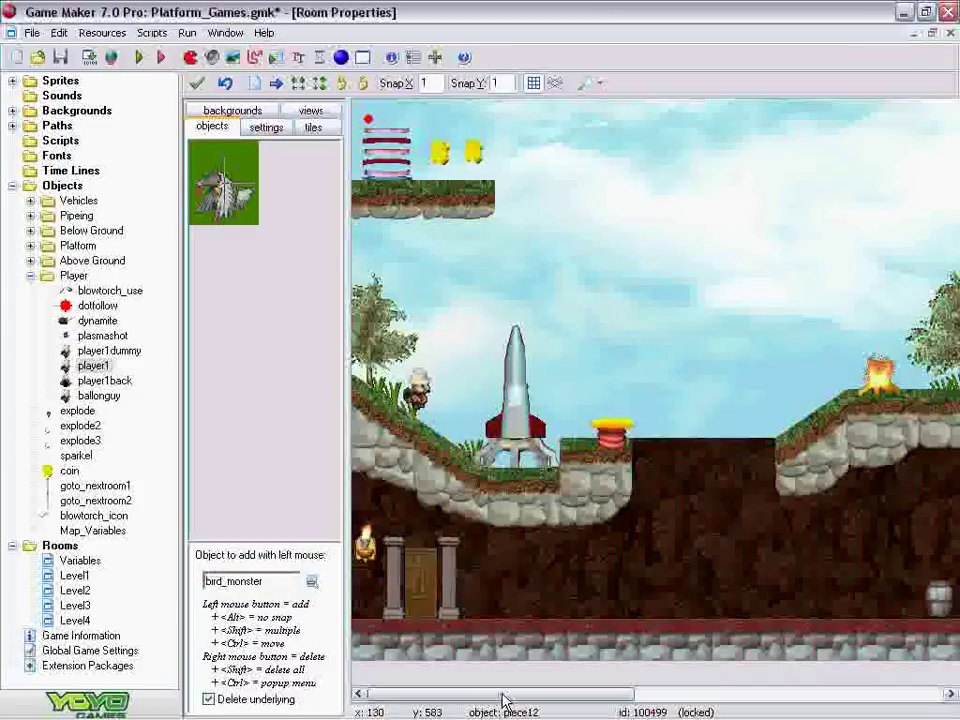